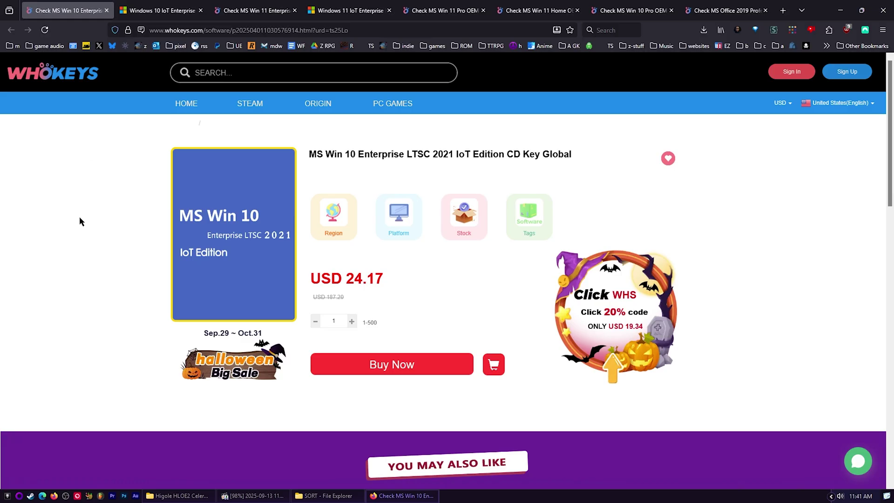
# Step: Compare the Windows 10/11 IoT LTSC support dates with the Windows 11 Enterprise LTSC, Pro, Home and Windows 10 Pro OEM key listings
pyautogui.click(150, 5)
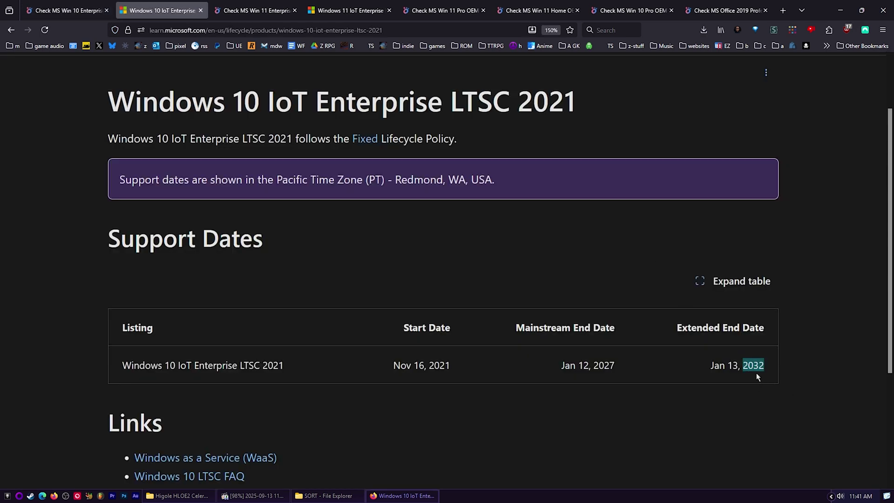
pyautogui.click(259, 10)
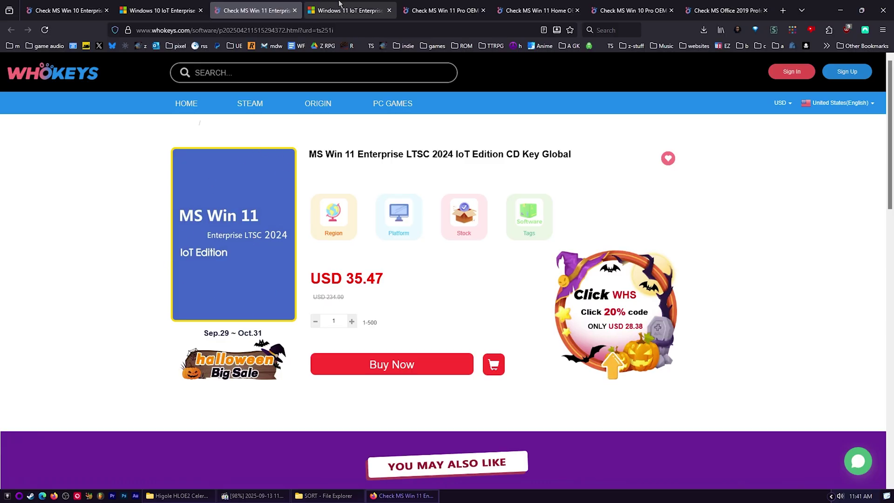
pyautogui.click(350, 11)
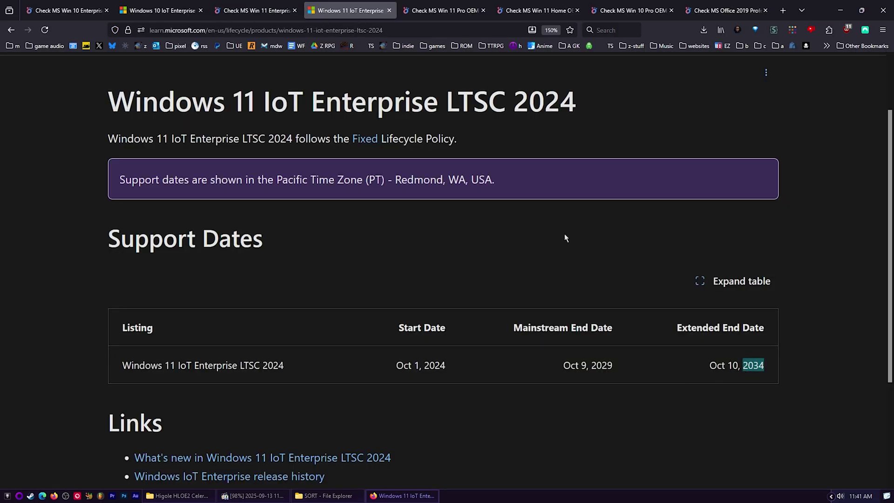
pyautogui.click(445, 11)
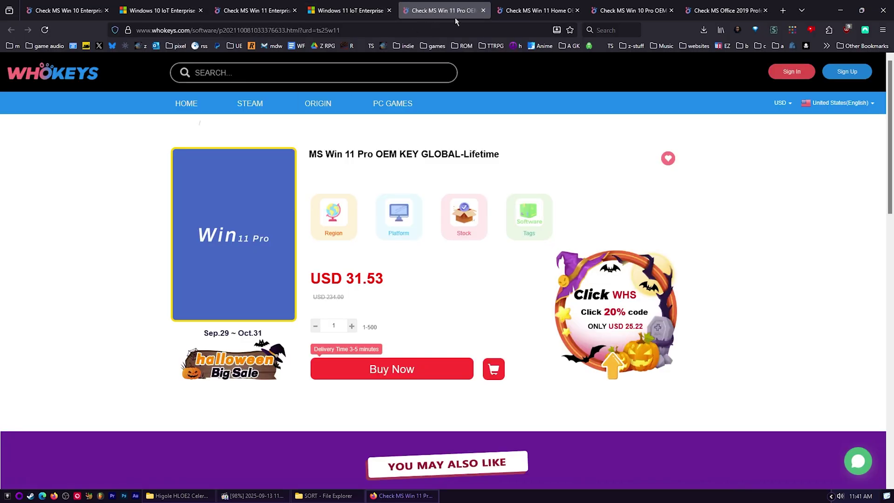
pyautogui.click(545, 10)
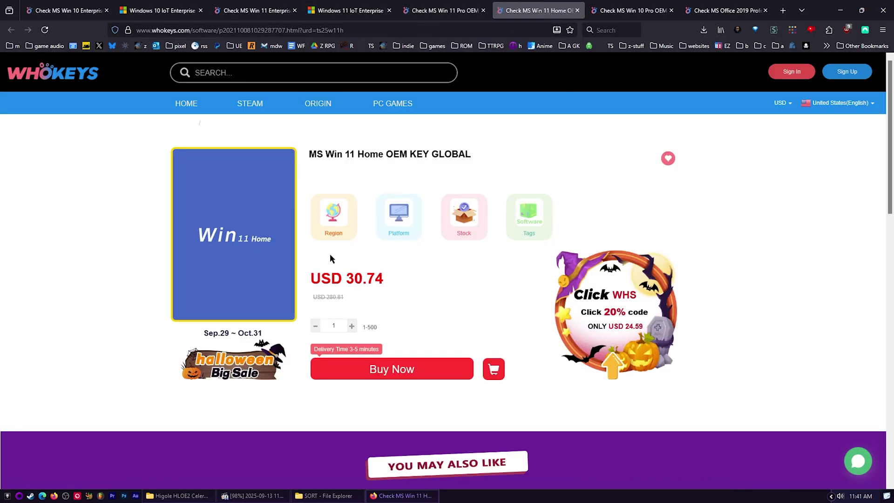
pyautogui.click(631, 7)
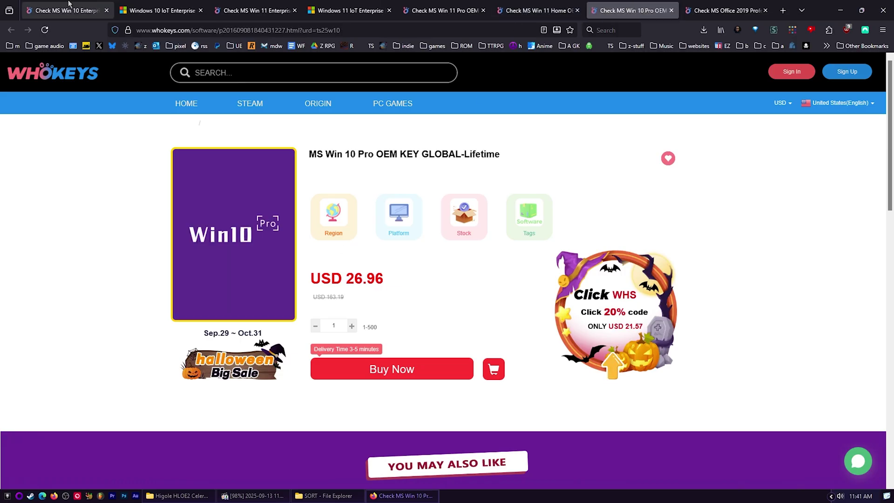
# Step: Revisit the Windows 10 Enterprise LTSC and Office 2019 Professional Plus listings, ending on Windows 11 Pro OEM
pyautogui.click(84, 4)
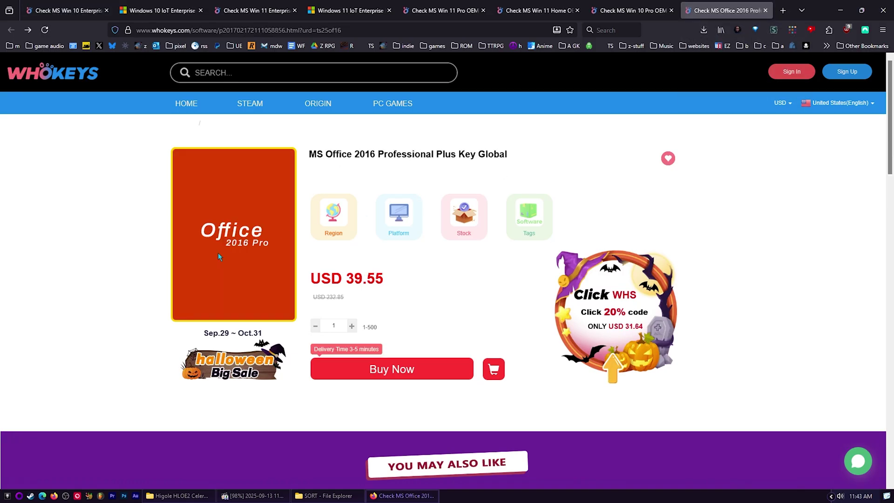
pyautogui.click(28, 31)
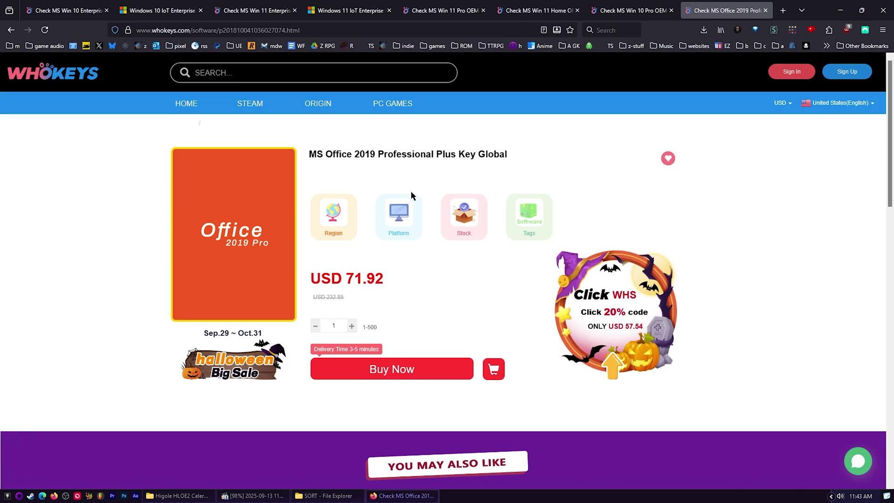
pyautogui.click(158, 11)
pyautogui.click(68, 10)
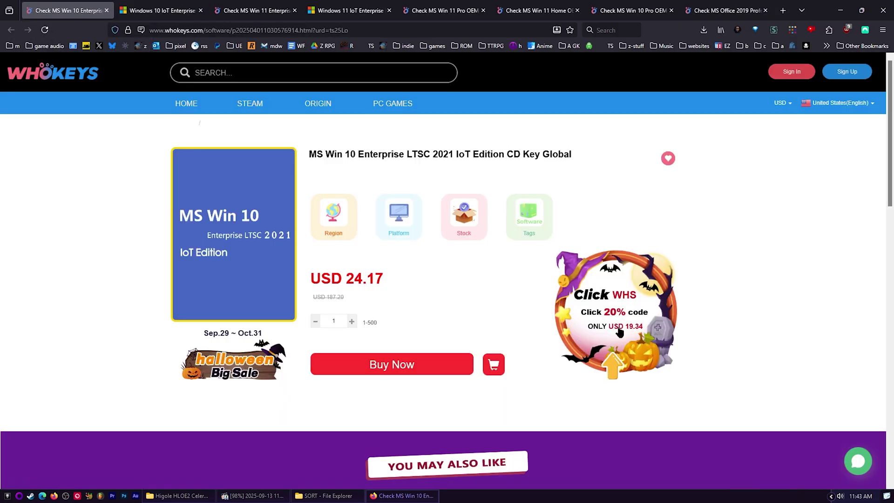
pyautogui.click(444, 10)
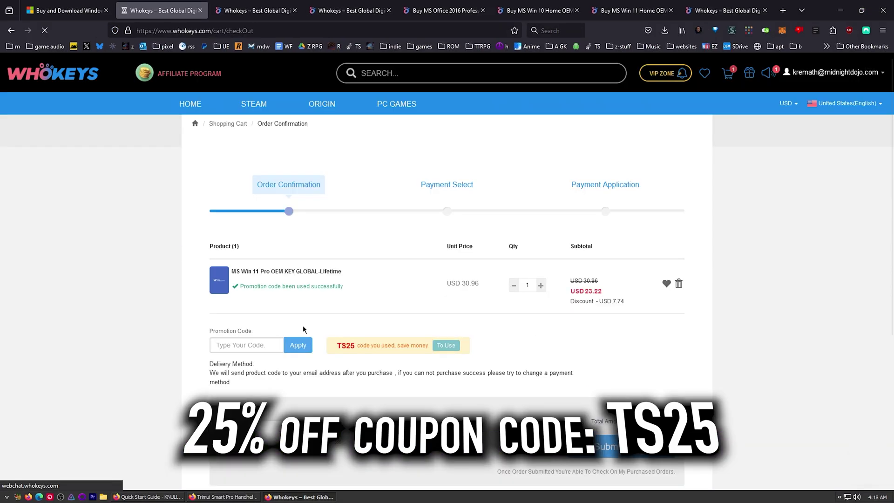
# Step: Zoom in on the TS25-discounted checkout and open the purchased Windows 11 Pro key's codes
pyautogui.hotkey('ctrl', '+')
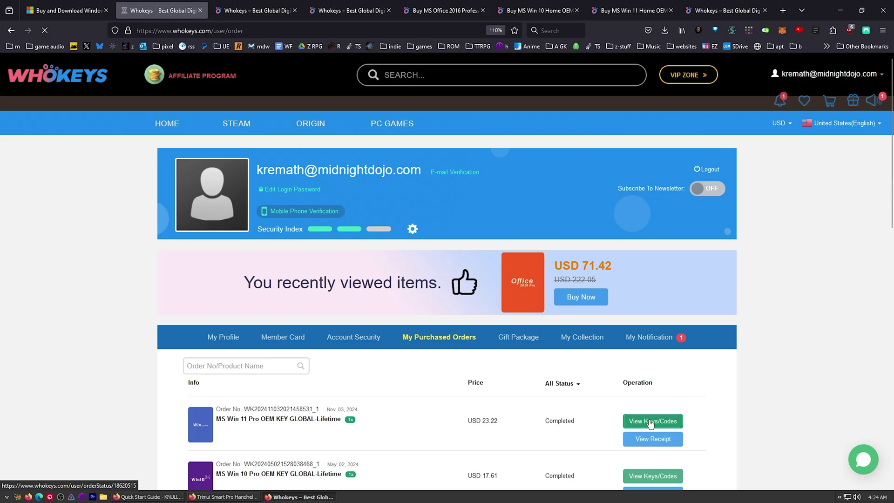
pyautogui.click(652, 421)
pyautogui.scroll(-7, 339, 234)
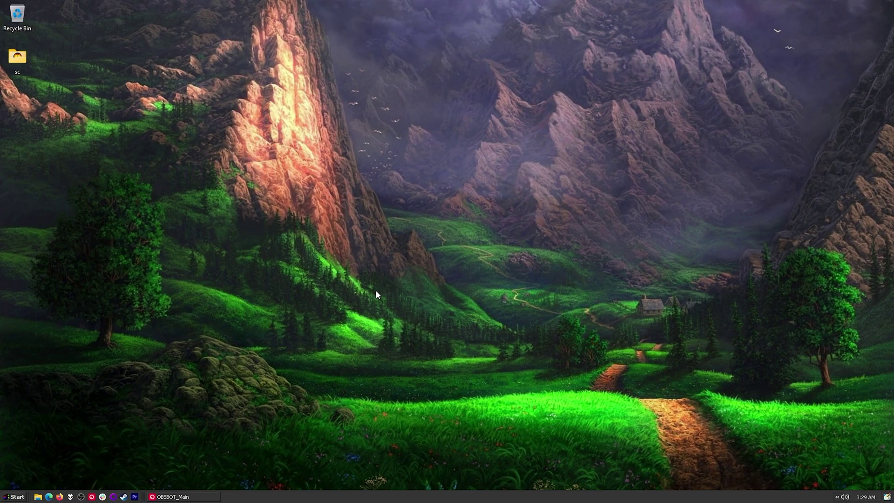
# Step: Activate Windows 11 Pro by pasting the purchased product key into Activation settings
pyautogui.press('super')
pyautogui.click(110, 158)
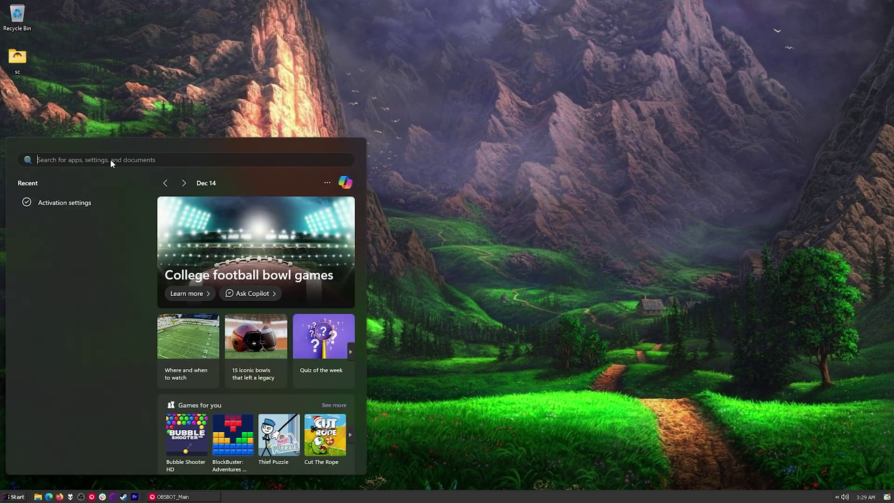
pyautogui.write('activate')
pyautogui.click(103, 232)
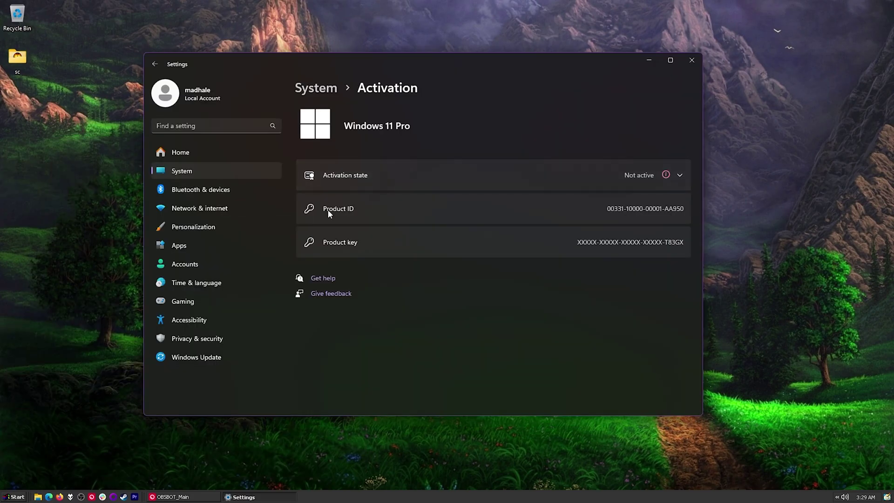
pyautogui.click(639, 249)
pyautogui.hotkey('ctrl', 'v')
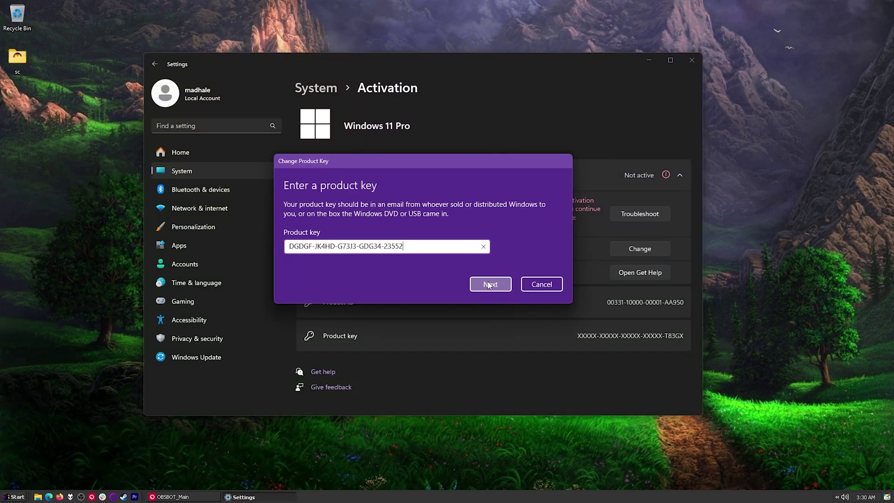
pyautogui.click(495, 283)
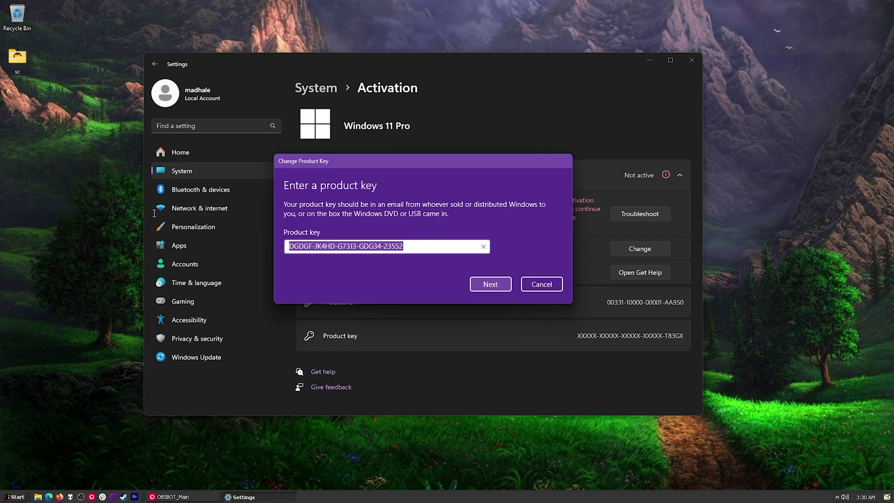
pyautogui.click(534, 259)
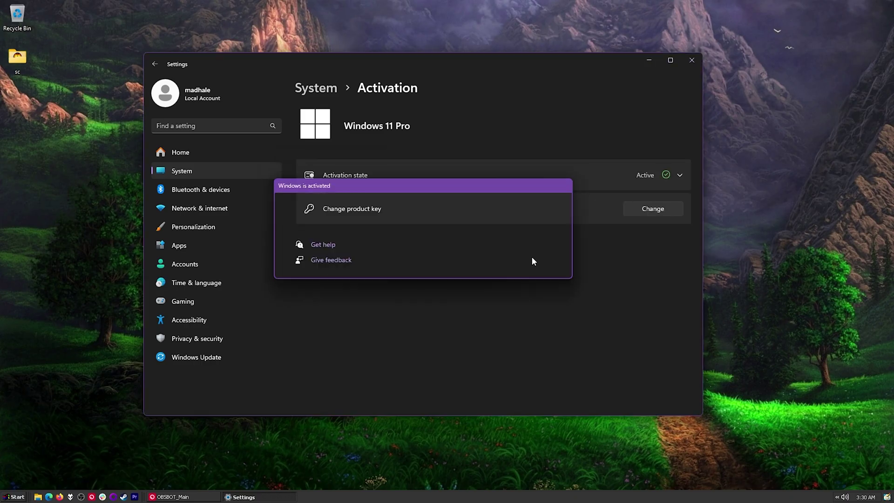
# Step: Close Settings and open Personalization from the desktop context menu
pyautogui.click(692, 60)
pyautogui.rightClick(467, 162)
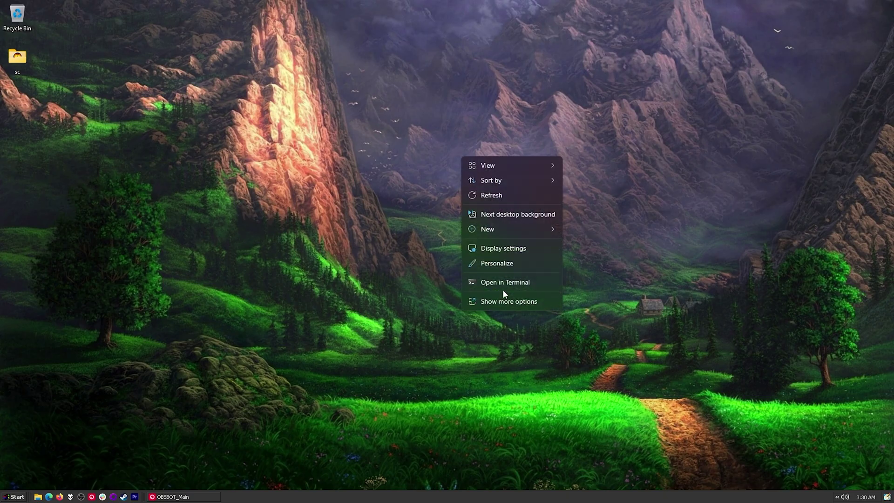
pyautogui.click(504, 262)
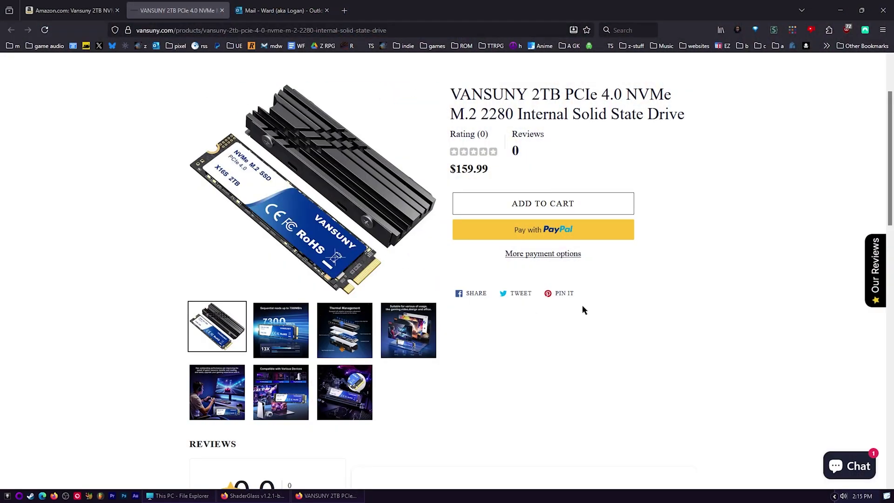
# Step: Browse the SSD gallery images: 7300 MB/s read, Thermal Management, and device compatibility
pyautogui.click(280, 331)
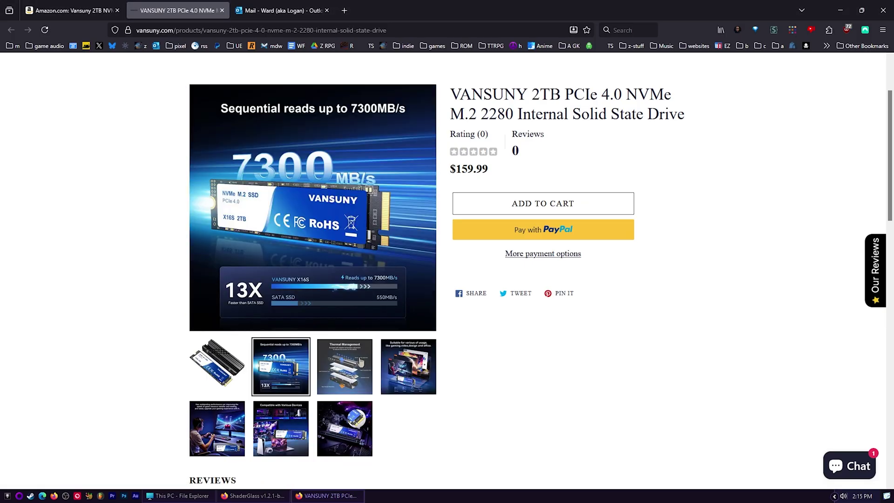
pyautogui.click(358, 368)
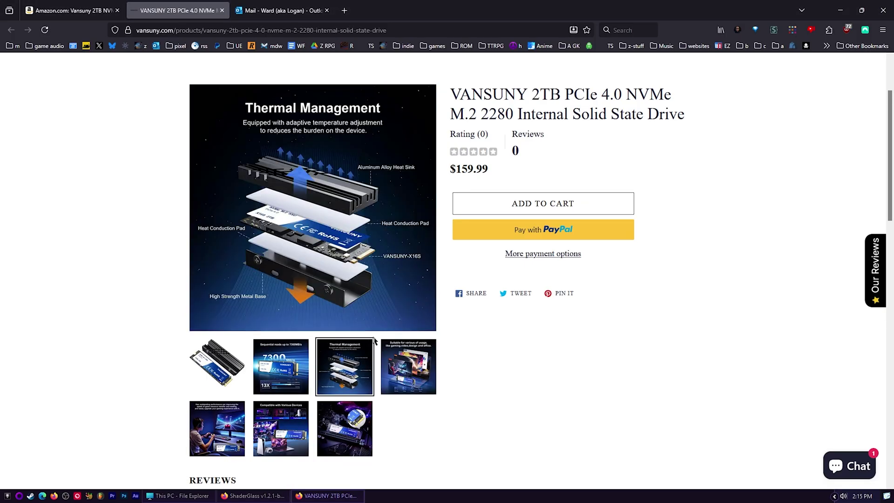
pyautogui.click(413, 373)
pyautogui.click(262, 433)
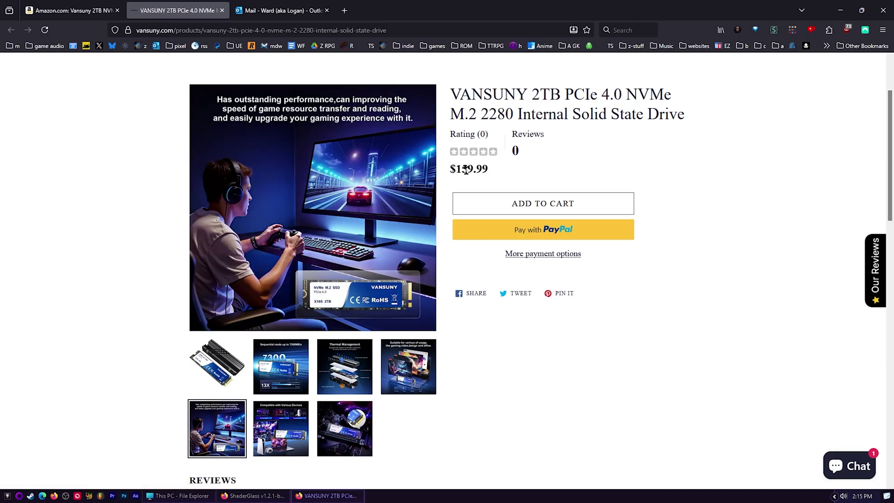
# Step: Scroll down to the reviews, dismiss the discount sign-up popup, then scroll back up
pyautogui.scroll(-5, 376, 343)
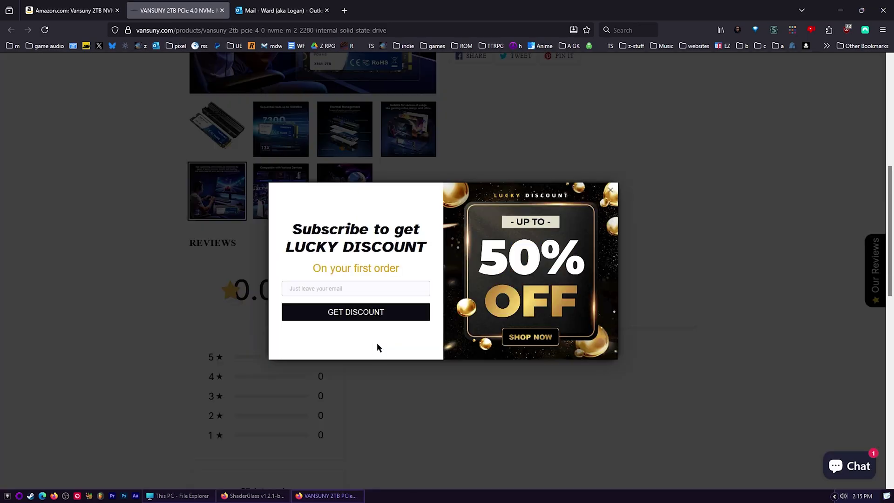
pyautogui.click(613, 190)
pyautogui.scroll(-15, 609, 194)
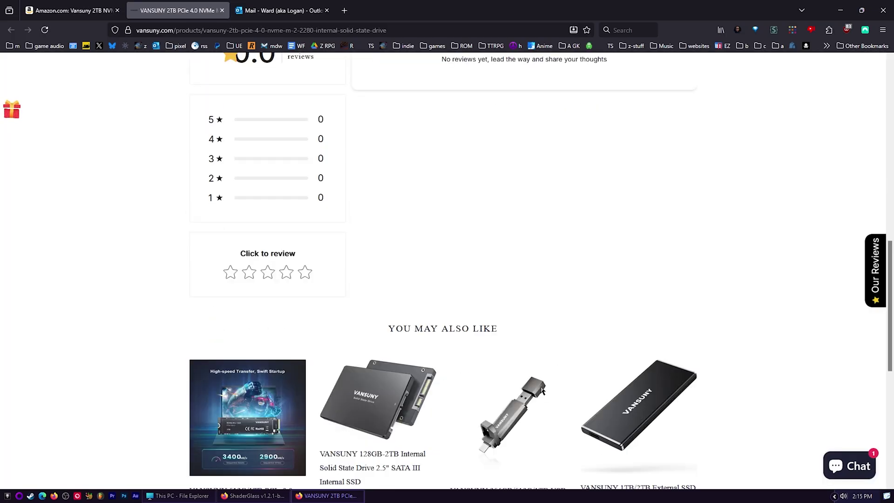
pyautogui.scroll(12, 542, 390)
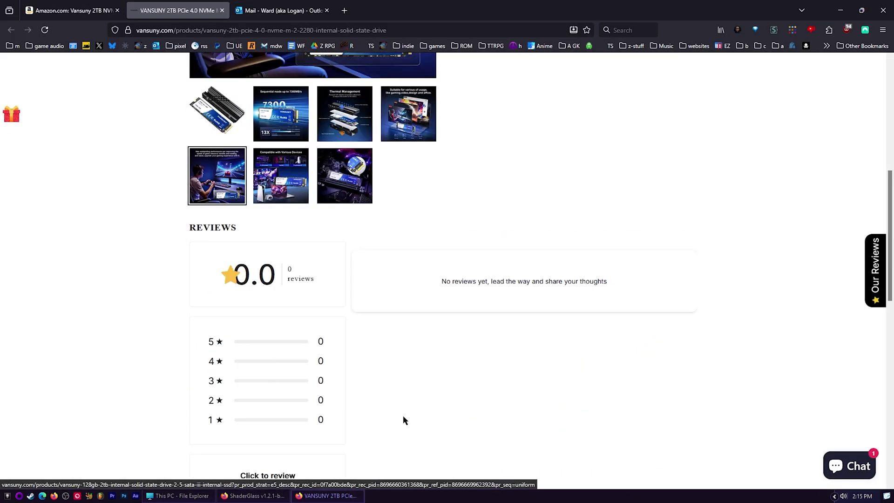
pyautogui.scroll(7, 479, 312)
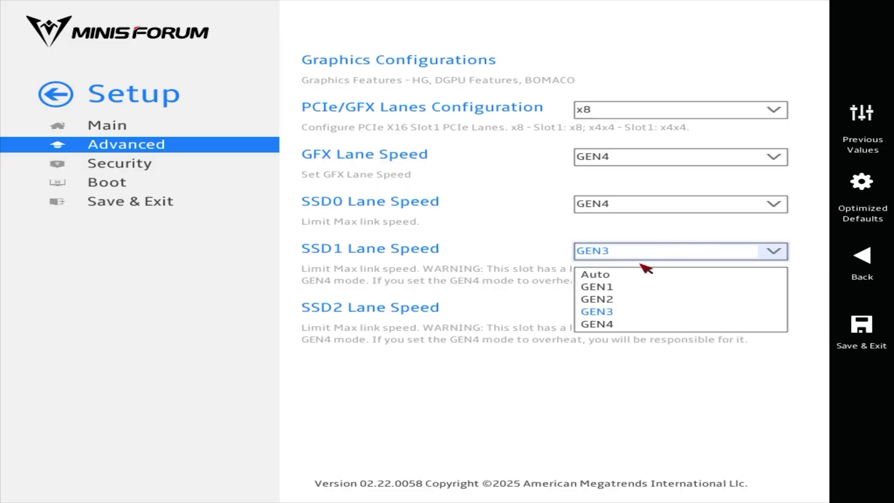
# Step: Set both SSD1 and SSD2 lane speed limits to GEN4, then go to Graphics Configurations
pyautogui.click(608, 326)
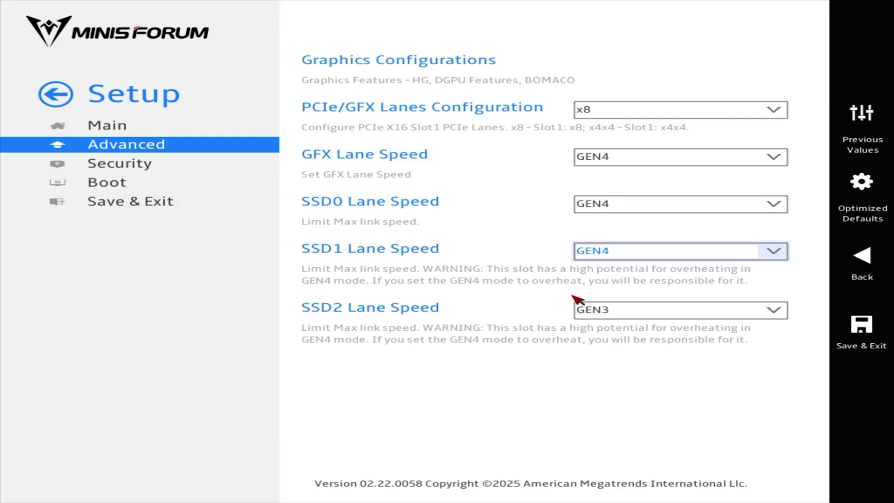
pyautogui.click(645, 315)
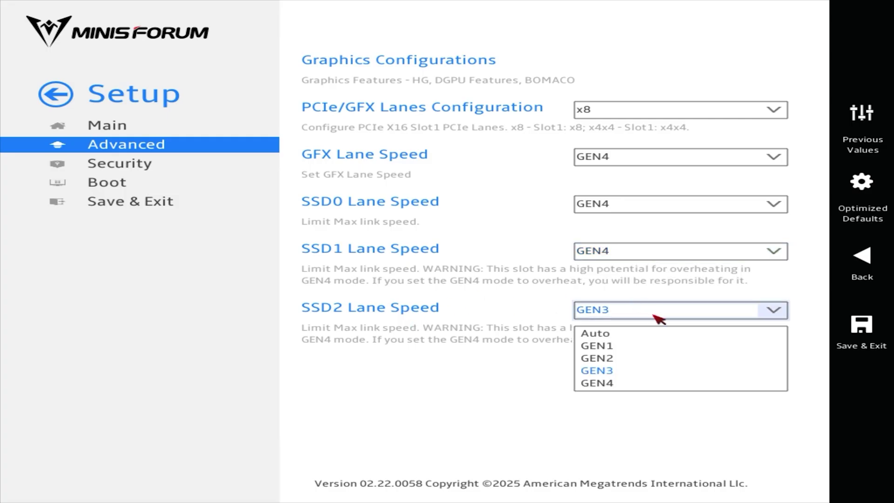
pyautogui.click(636, 386)
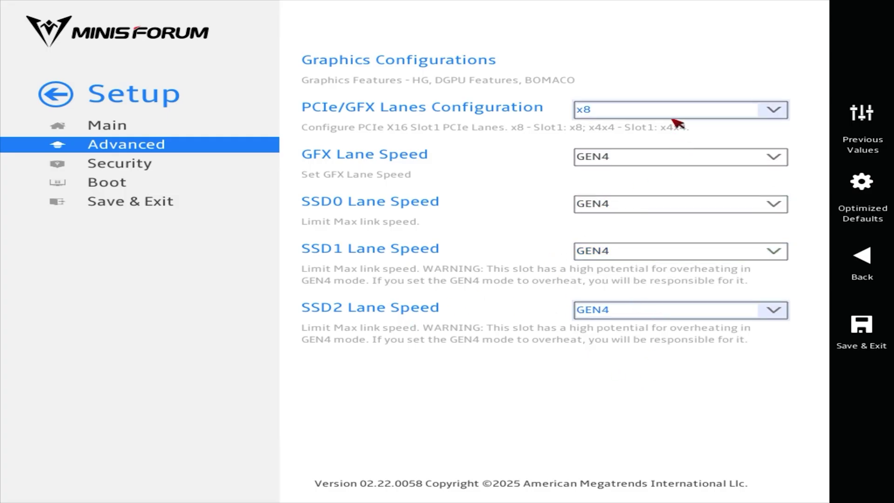
pyautogui.click(650, 108)
pyautogui.click(664, 60)
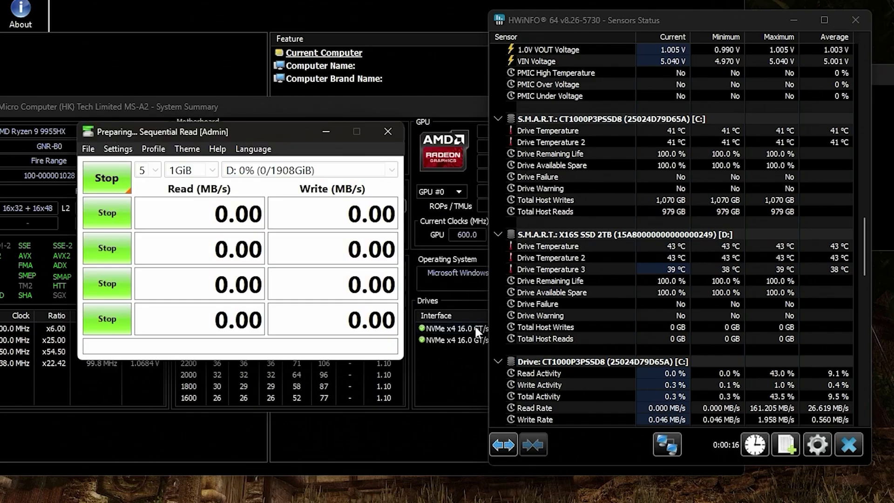
pyautogui.scroll(-1, 598, 234)
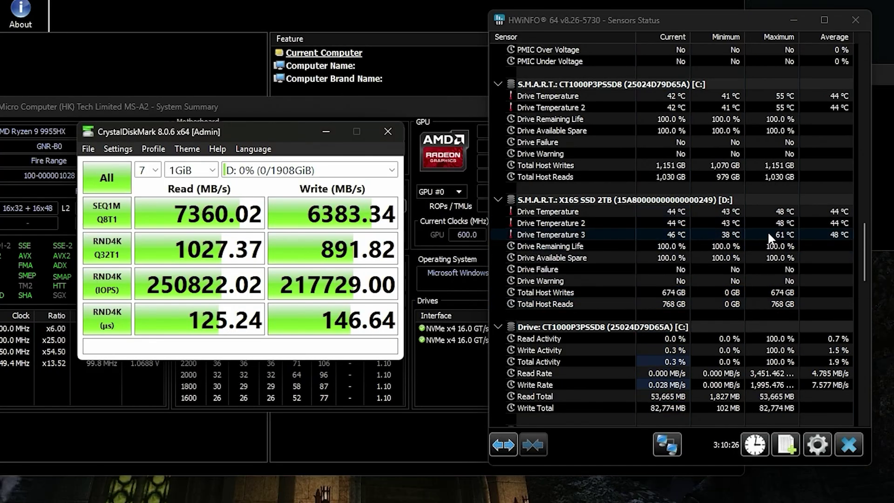
# Step: Nudge the CrystalDiskMark window right and apply the Real World Performance profile
pyautogui.moveTo(790, 240)
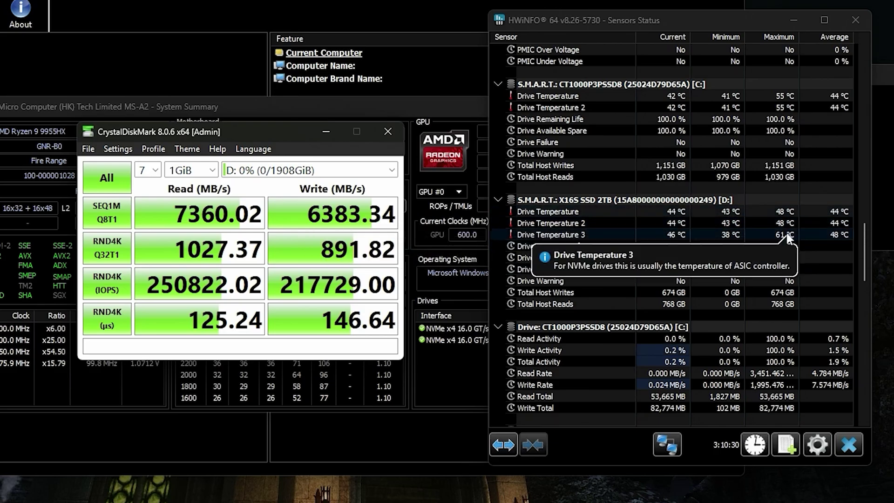
pyautogui.moveTo(248, 133); pyautogui.dragTo(261, 134)
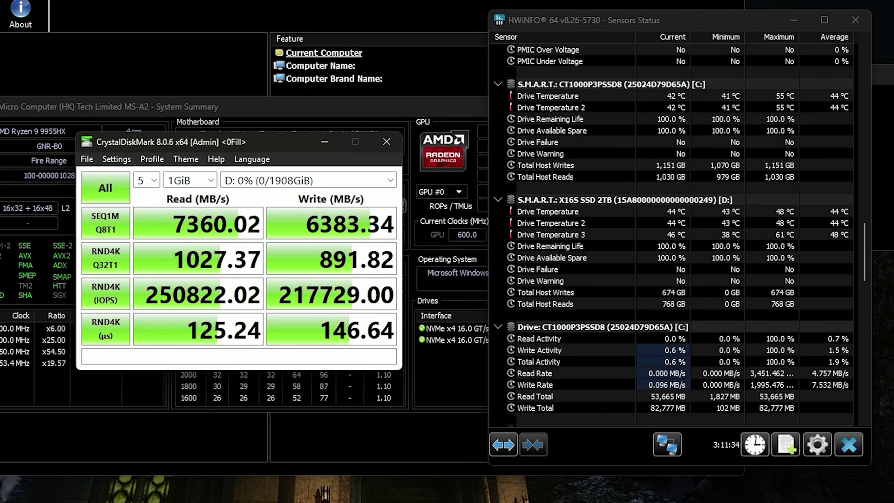
pyautogui.click(153, 160)
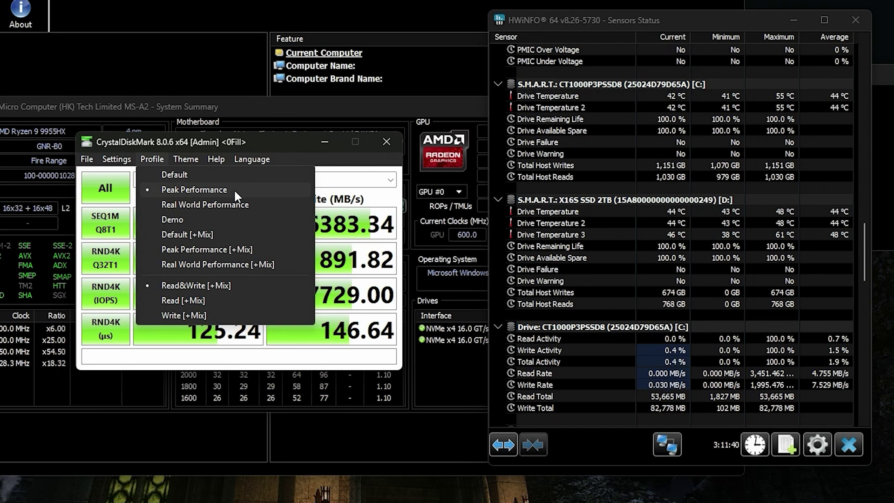
pyautogui.click(209, 205)
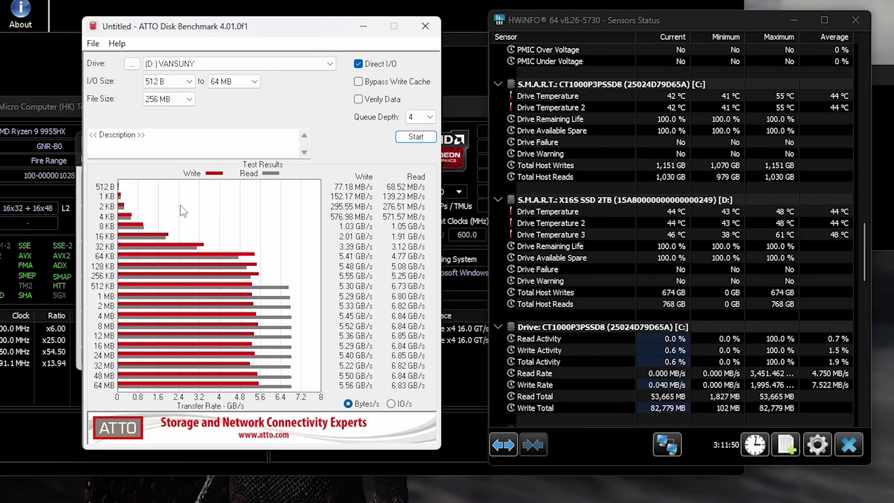
# Step: Toggle ATTO's VANSUNY results between IO/s and bytes per second, then minimize ATTO for AS SSD
pyautogui.moveTo(259, 20); pyautogui.dragTo(233, 35)
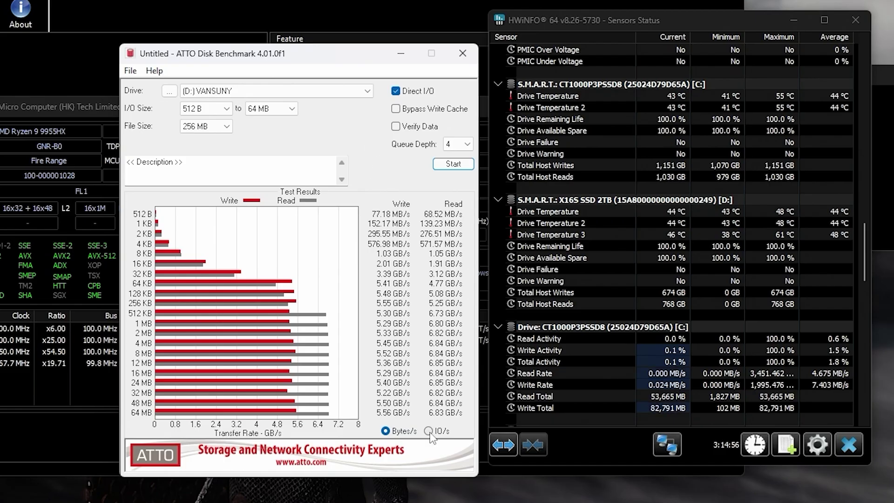
pyautogui.click(428, 431)
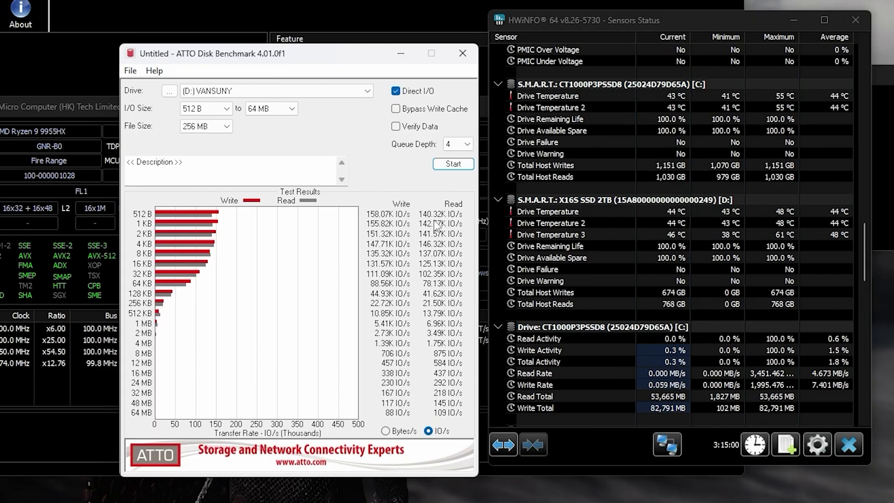
pyautogui.click(408, 432)
pyautogui.click(401, 53)
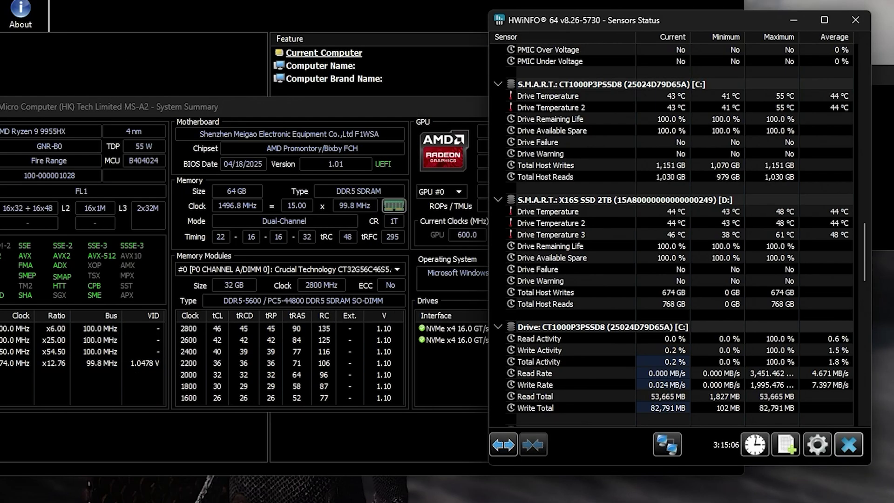
pyautogui.hotkey('alt', 'Tab')
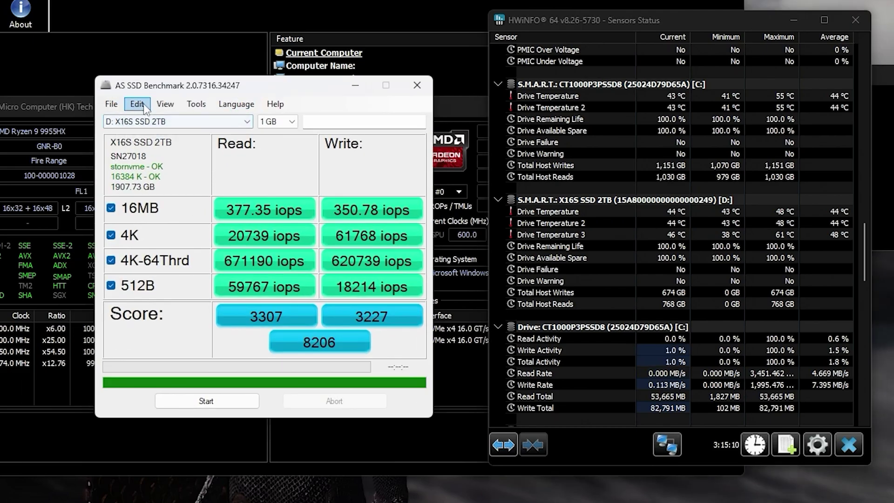
pyautogui.click(165, 104)
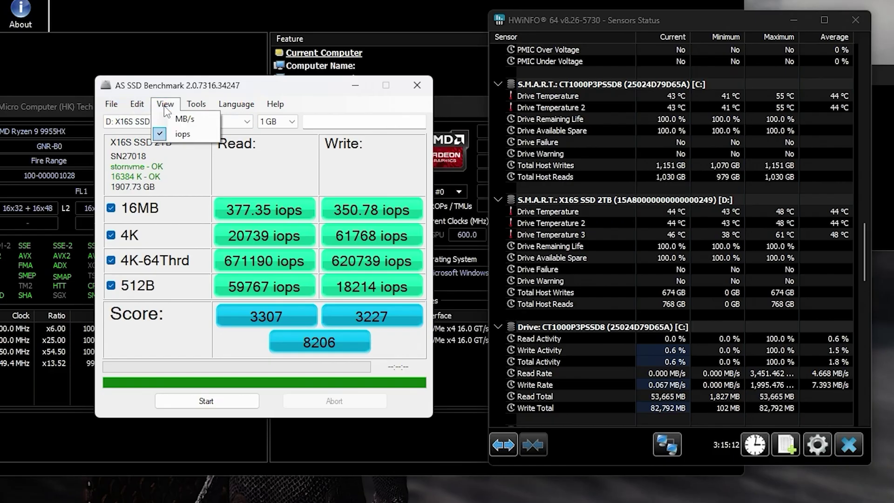
pyautogui.click(176, 119)
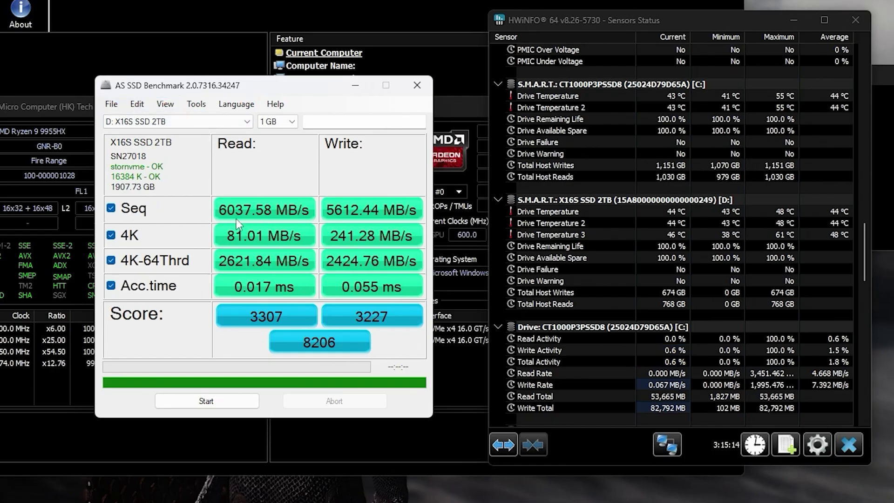
pyautogui.moveTo(241, 217)
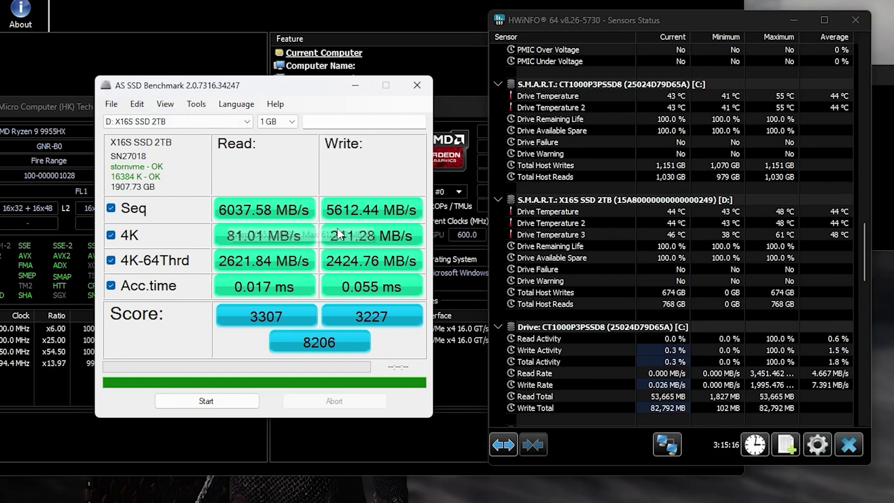
pyautogui.moveTo(347, 219)
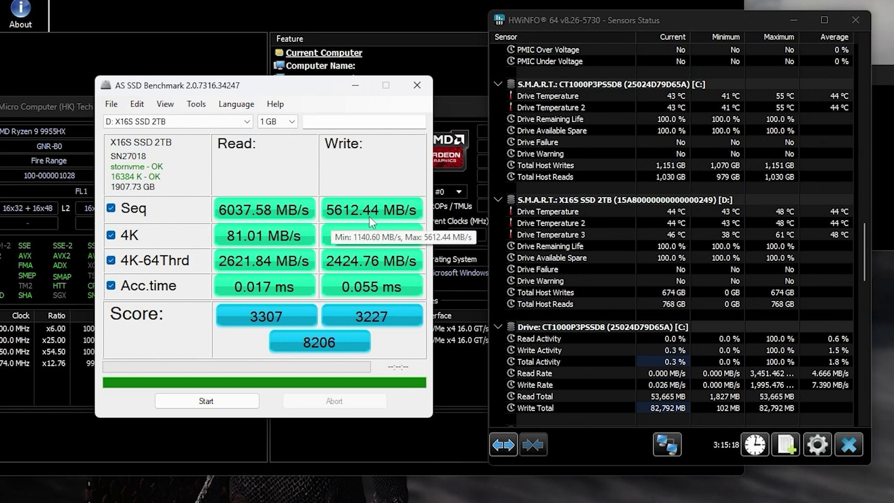
pyautogui.click(186, 105)
pyautogui.click(186, 104)
pyautogui.click(166, 104)
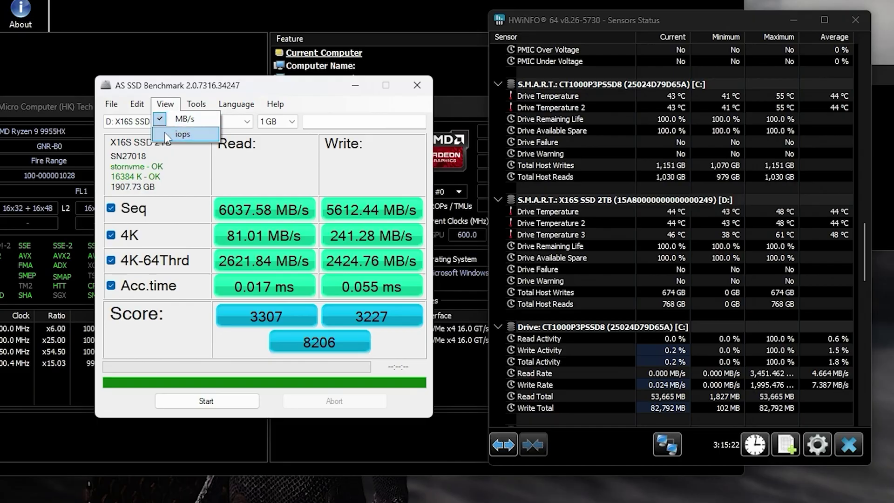
pyautogui.click(182, 135)
pyautogui.moveTo(229, 269)
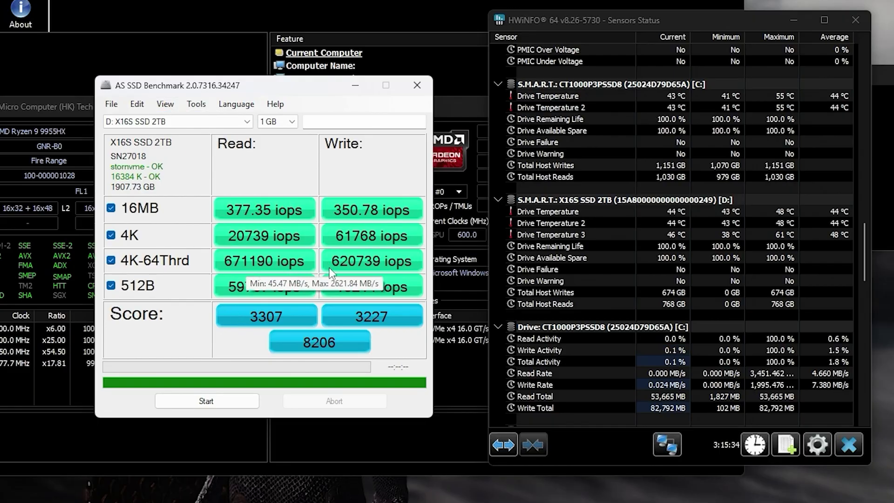
pyautogui.moveTo(362, 270)
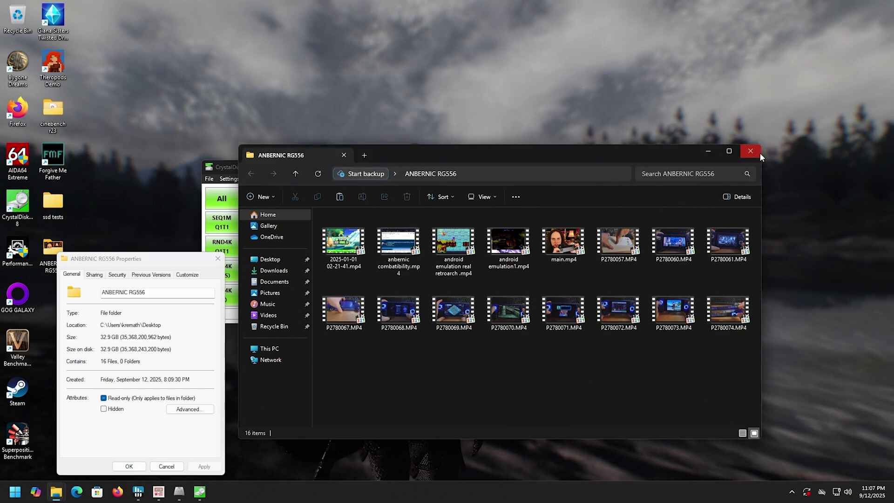
# Step: Close the ANBERNIC RG556 File Explorer window
pyautogui.click(754, 152)
# Step: Copy the ANBERNIC RG556 desktop folder into the test folder on VANSUNY (D:)
pyautogui.click(217, 258)
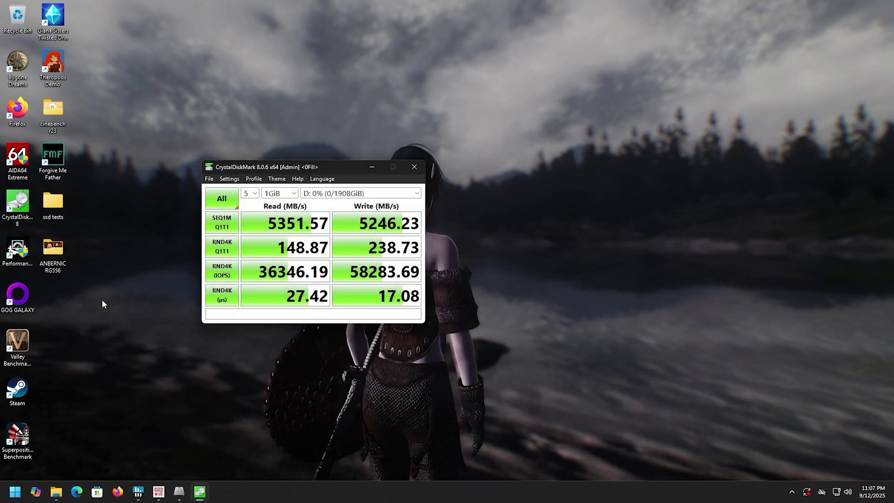
pyautogui.moveTo(104, 307); pyautogui.dragTo(49, 262)
pyautogui.press('super+e')
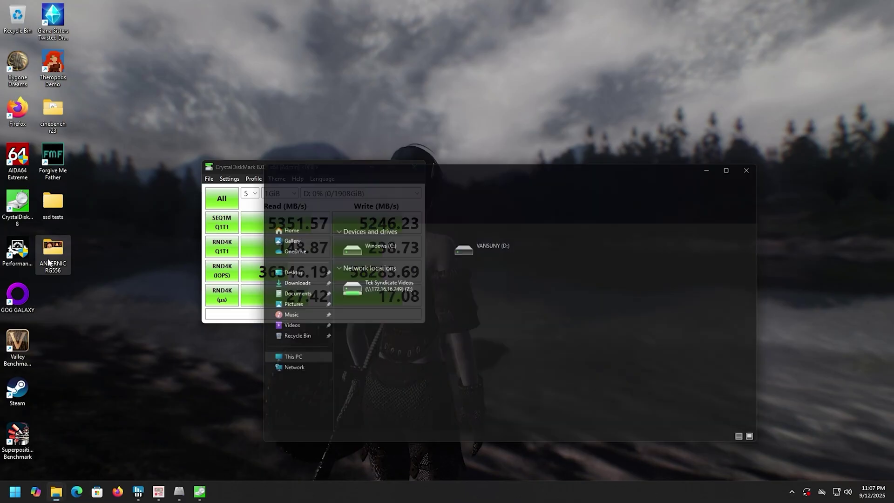
pyautogui.doubleClick(493, 243)
pyautogui.doubleClick(486, 258)
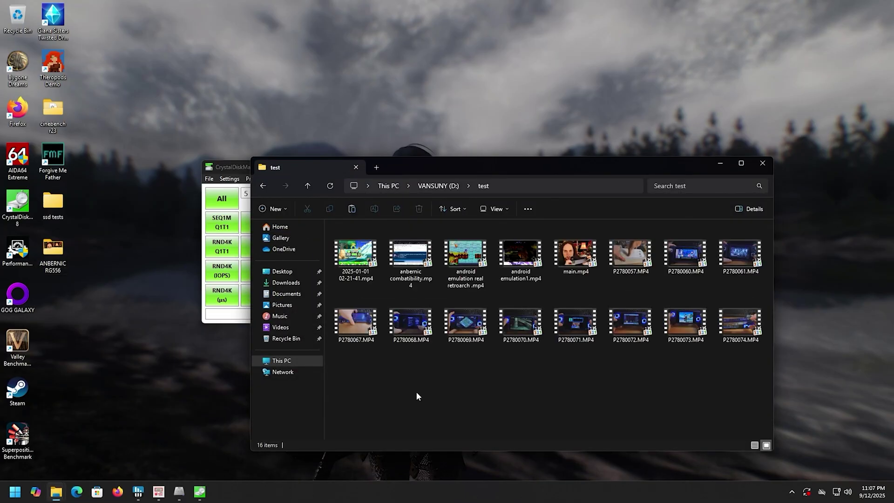
pyautogui.hotkey('ctrl', 'v')
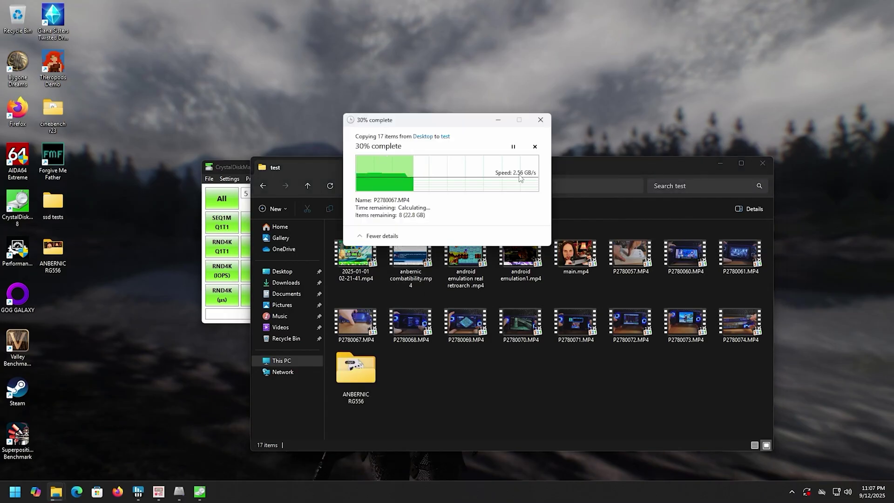
# Step: Rearrange the CrystalDiskMark and Explorer windows, then return to the VANSUNY (D:) root
pyautogui.moveTo(240, 171); pyautogui.dragTo(168, 183)
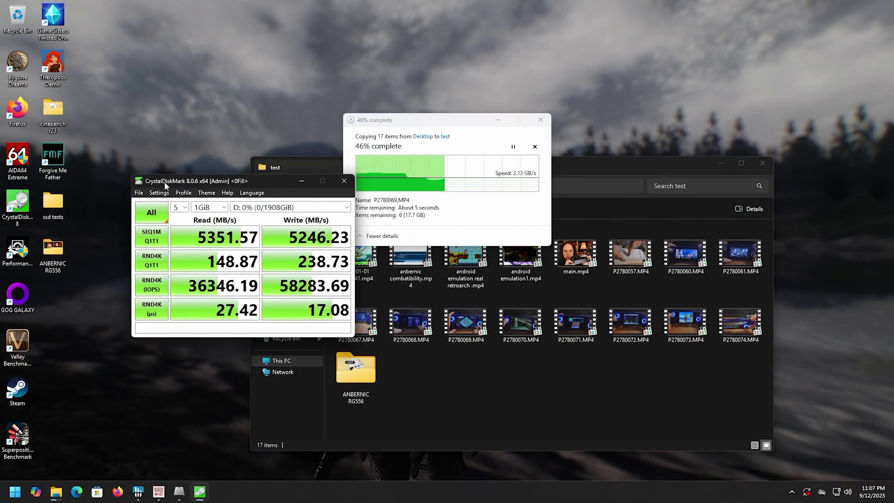
pyautogui.moveTo(268, 187); pyautogui.dragTo(241, 252)
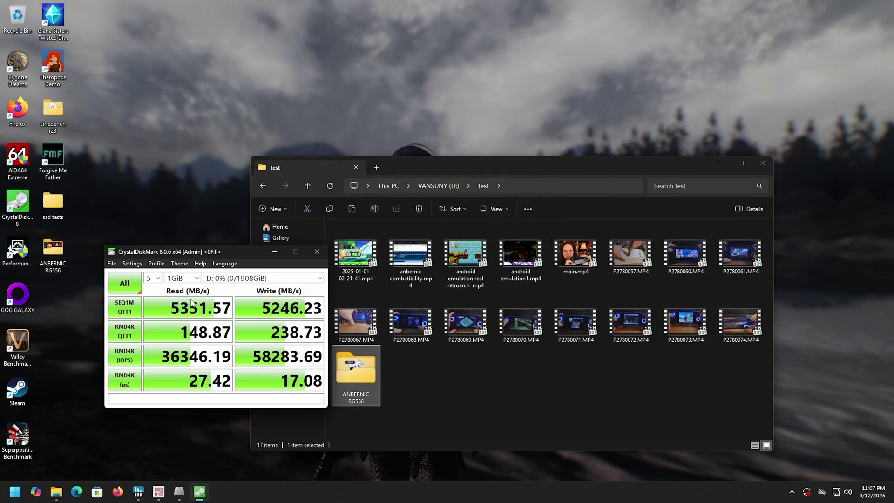
pyautogui.moveTo(230, 250); pyautogui.dragTo(188, 246)
pyautogui.moveTo(414, 166); pyautogui.dragTo(428, 122)
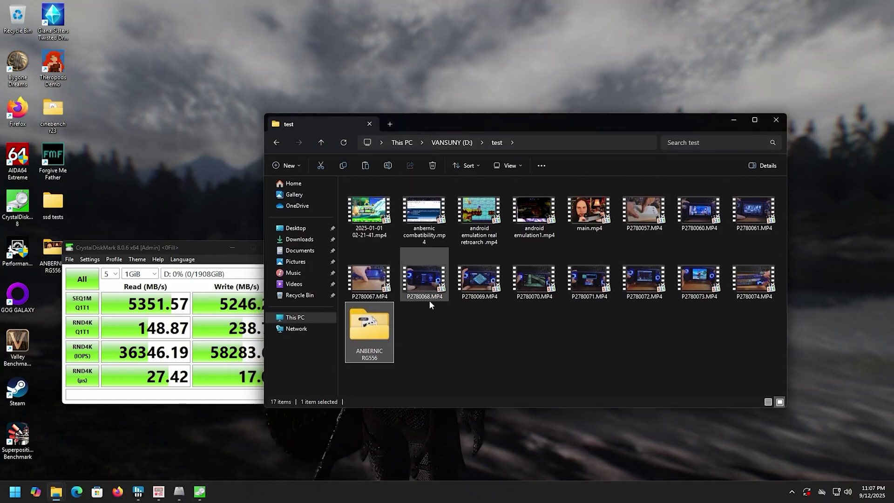
pyautogui.click(448, 334)
pyautogui.click(366, 336)
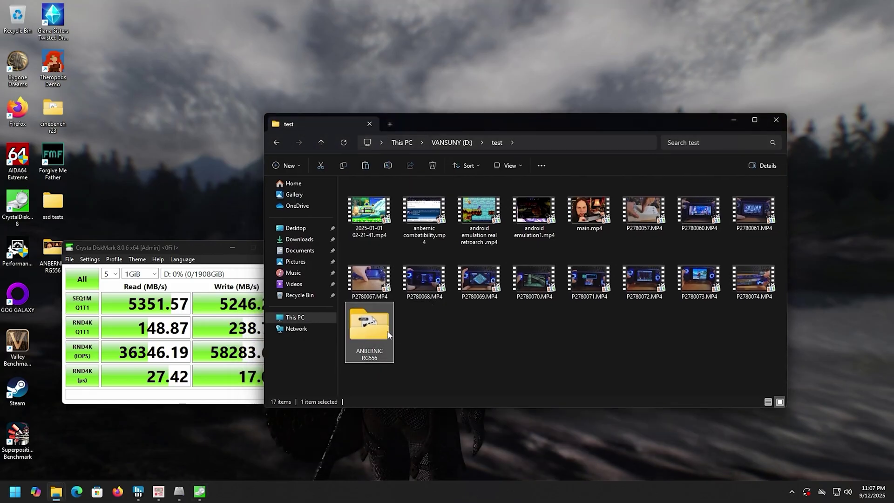
pyautogui.click(462, 146)
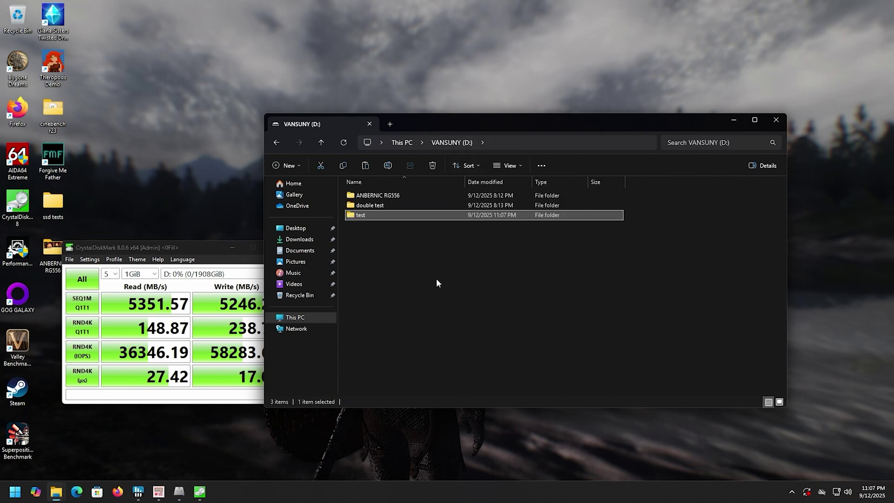
# Step: Paste the items into double test\ANBERNIC RG556, resolve the name conflicts, and go back up to D:
pyautogui.click(425, 294)
pyautogui.hotkey('ctrl', 'v')
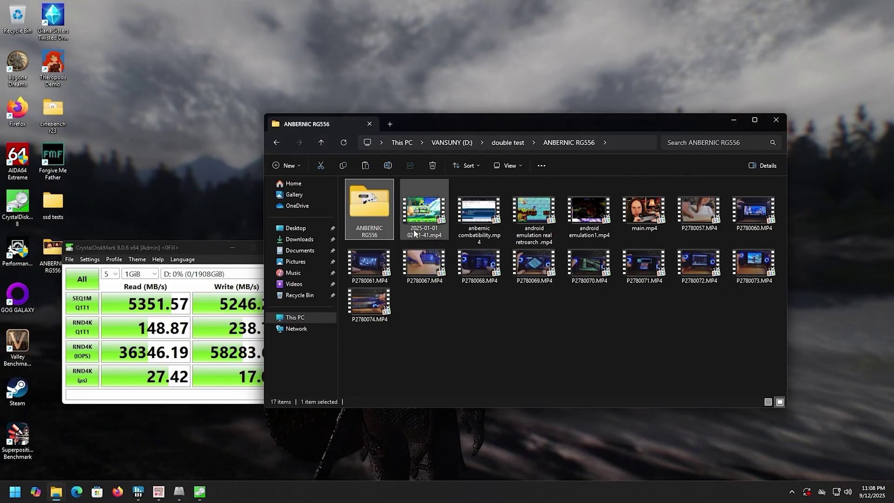
pyautogui.click(496, 143)
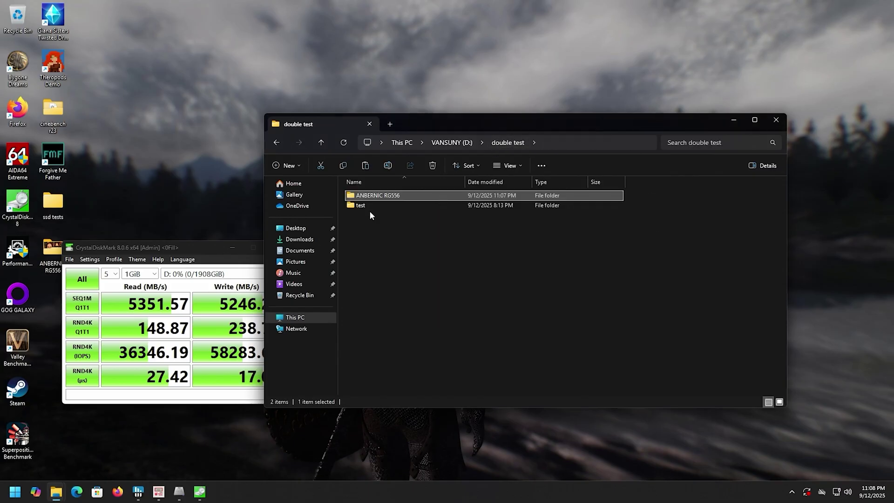
pyautogui.click(446, 143)
pyautogui.click(370, 197)
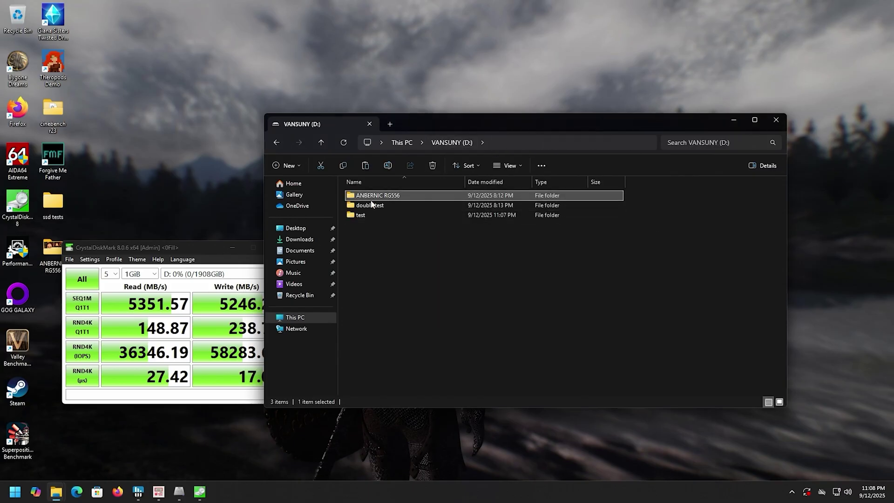
# Step: Cycle HWiNFO and CrystalDiskMark forward, then bring the double test folder window to the front
pyautogui.click(138, 492)
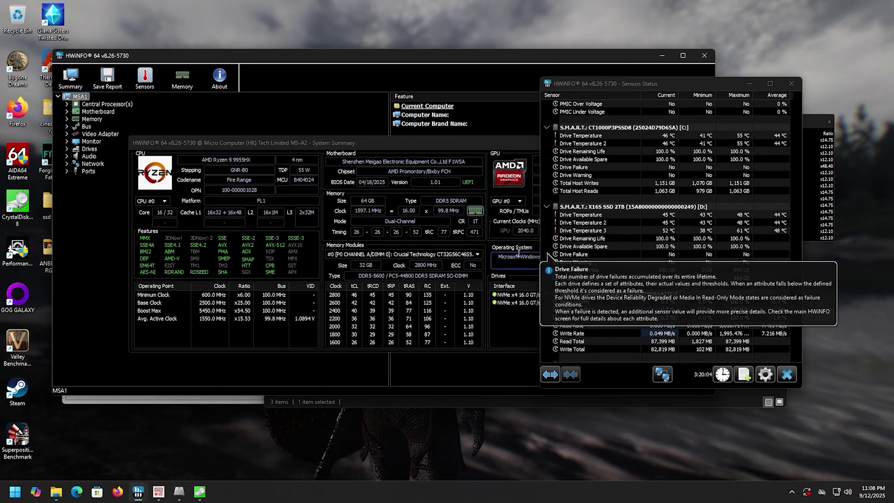
pyautogui.click(215, 400)
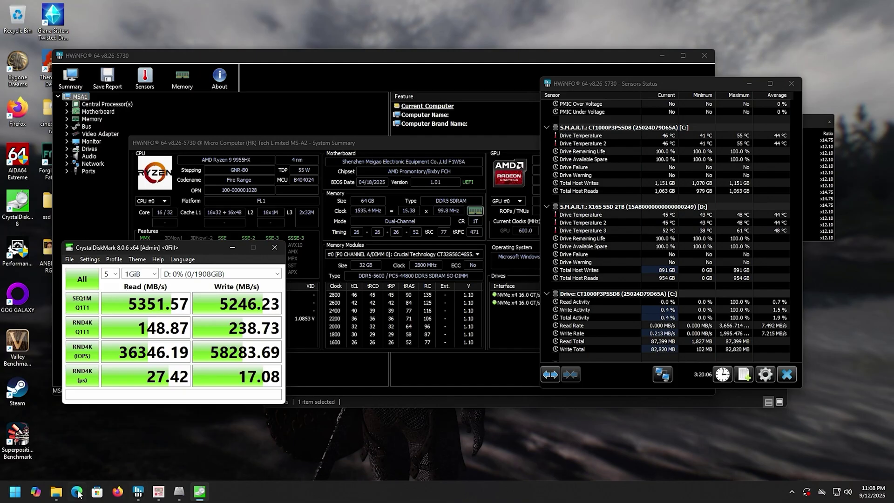
pyautogui.moveTo(58, 492)
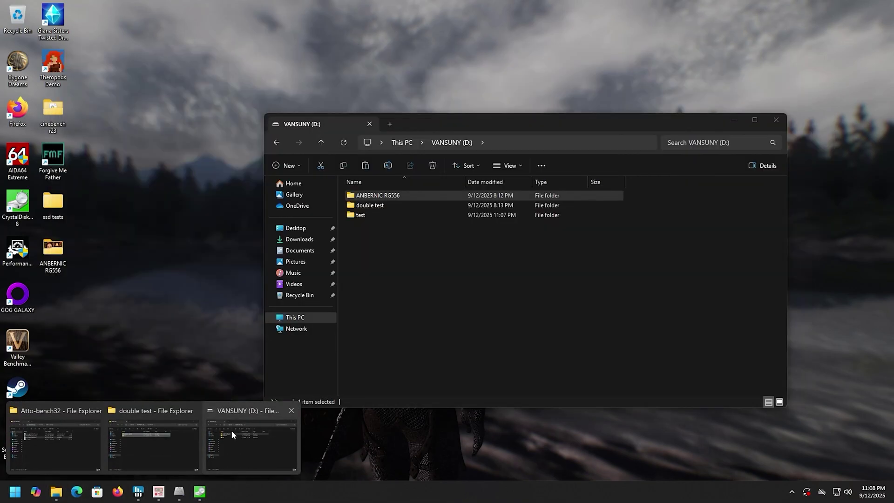
pyautogui.click(177, 441)
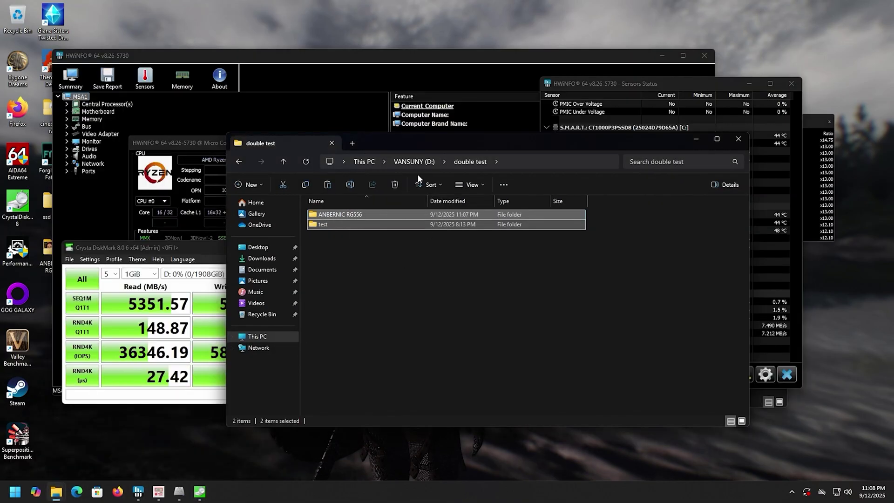
# Step: Paste the 52 copied items into D:\ANBERNIC RG556 to start the copy
pyautogui.click(413, 161)
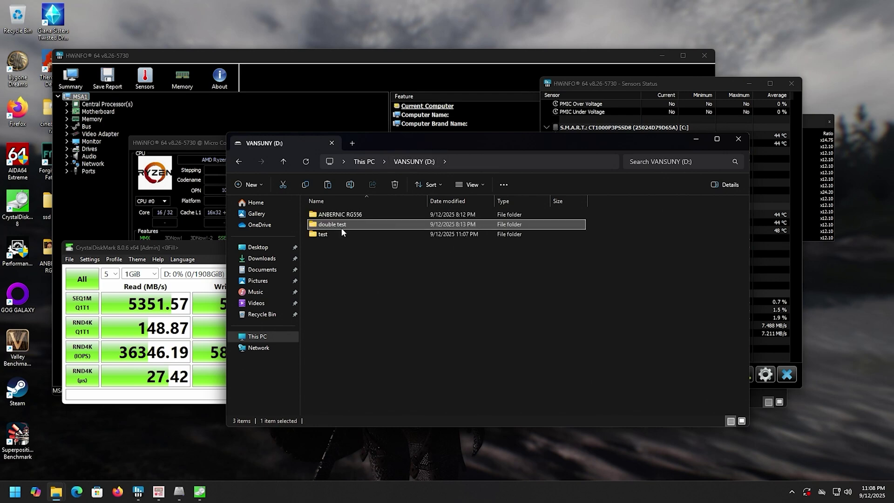
pyautogui.doubleClick(354, 214)
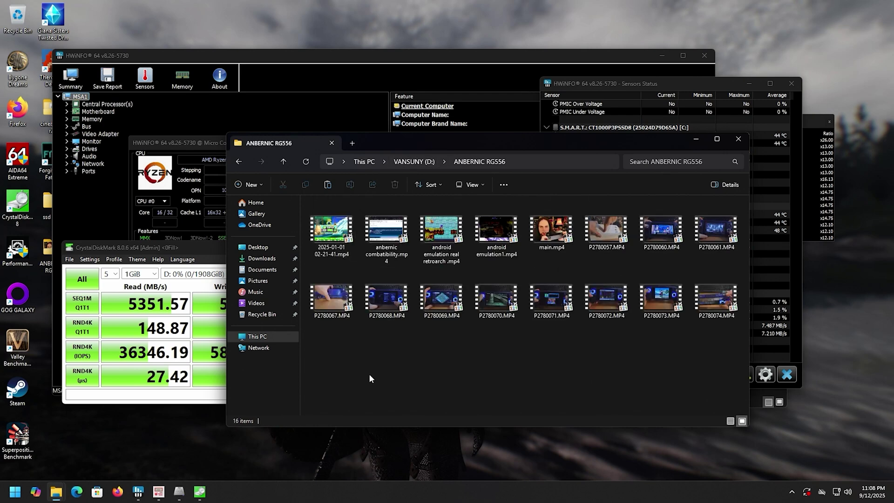
pyautogui.hotkey('ctrl', 'v')
# Step: Watch the X16S SSD temperatures and host writes in HWiNFO sensors, with the copy dialog moved aside
pyautogui.click(199, 491)
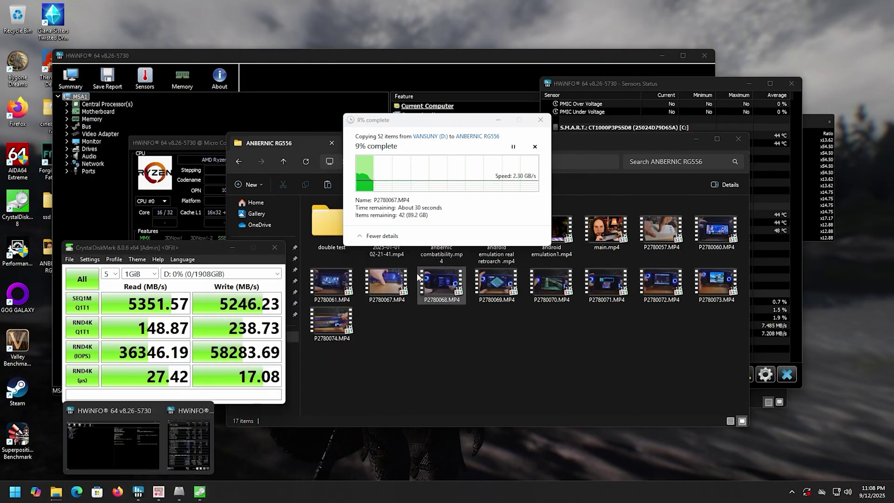
pyautogui.click(140, 492)
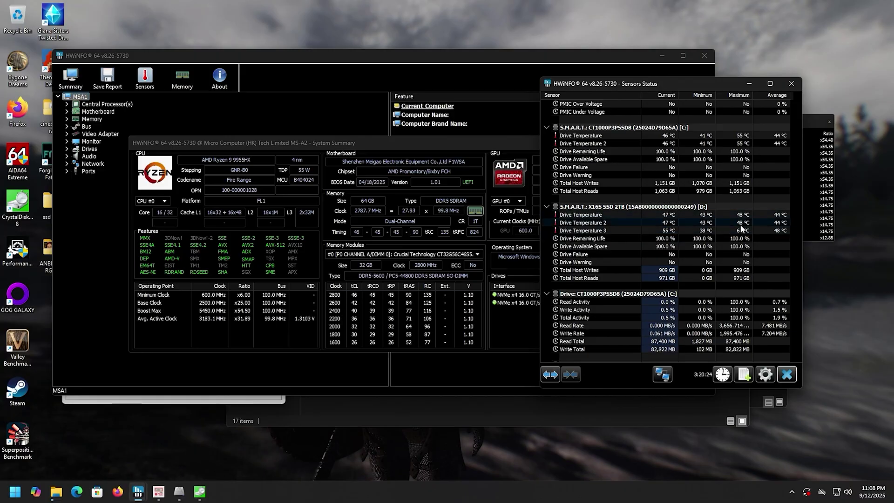
pyautogui.scroll(3, 696, 291)
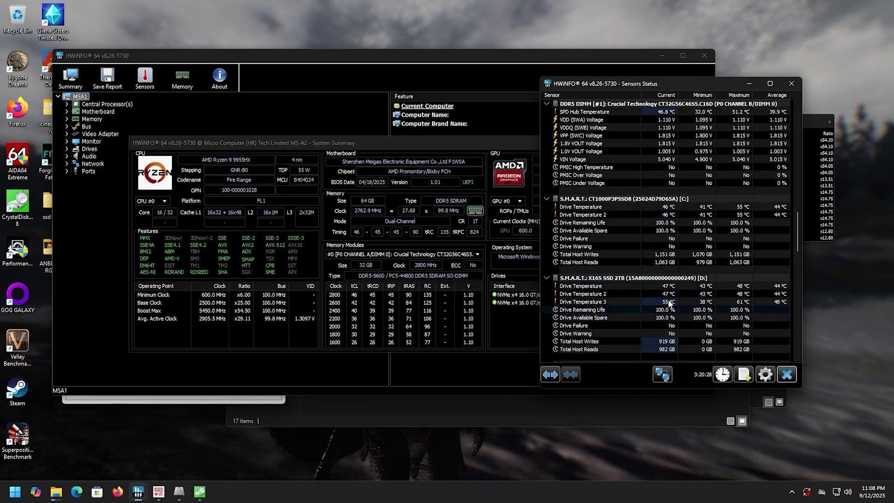
pyautogui.moveTo(670, 305)
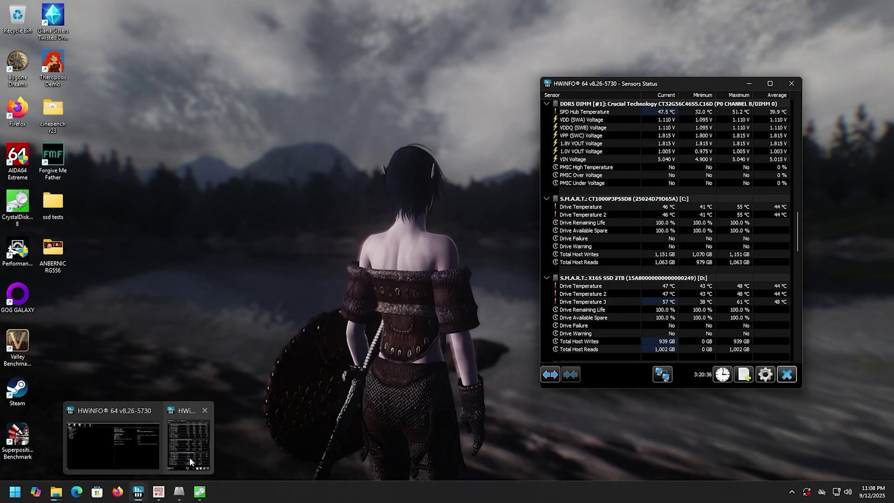
pyautogui.moveTo(199, 491)
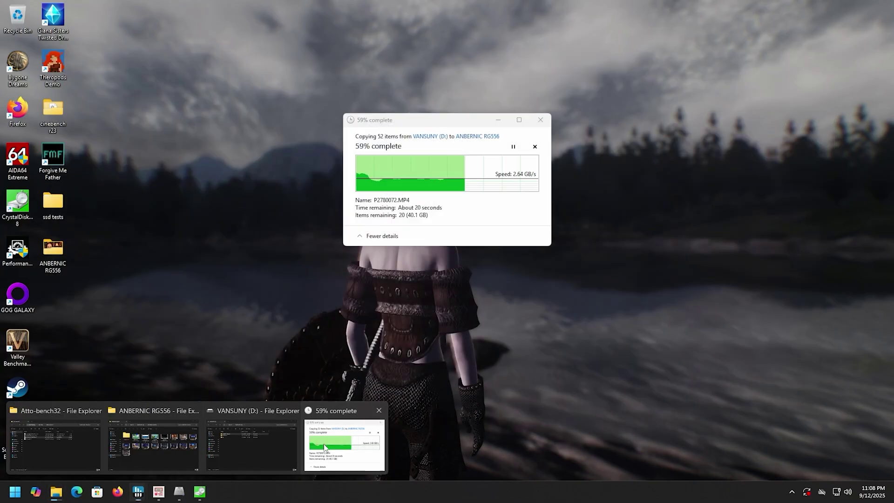
pyautogui.click(343, 419)
pyautogui.moveTo(454, 124); pyautogui.dragTo(401, 160)
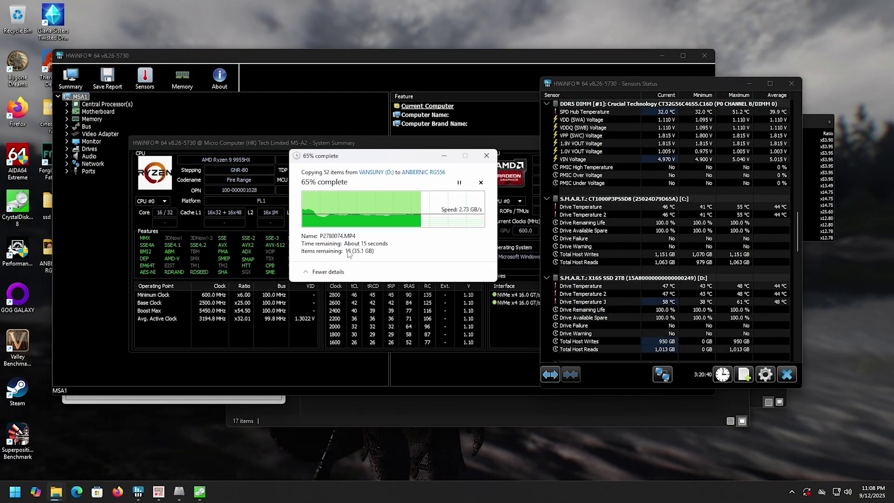
pyautogui.moveTo(693, 243)
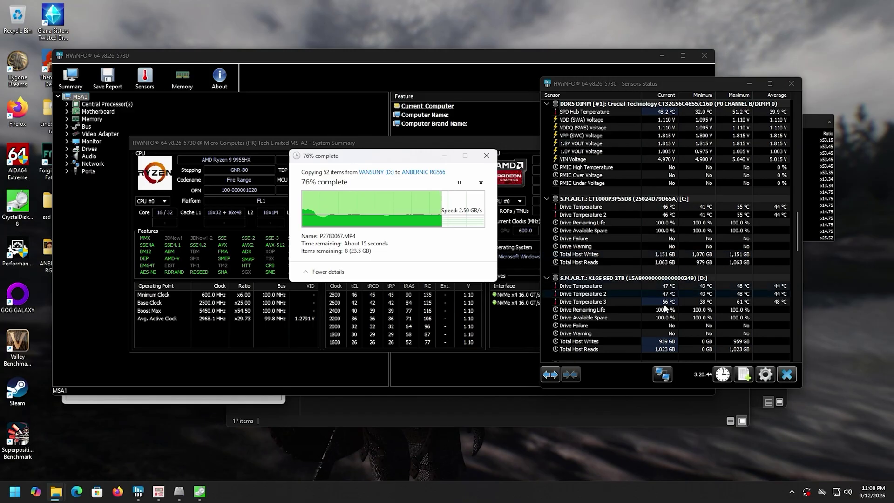
pyautogui.click(613, 140)
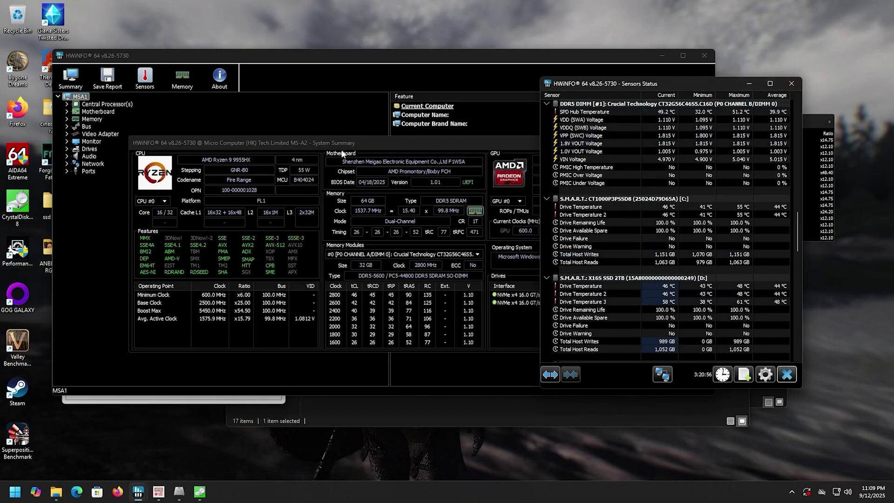
# Step: Select X16S SSD 2TB under Drives > NVMe Drives in the main HWiNFO window
pyautogui.click(105, 219)
pyautogui.click(67, 149)
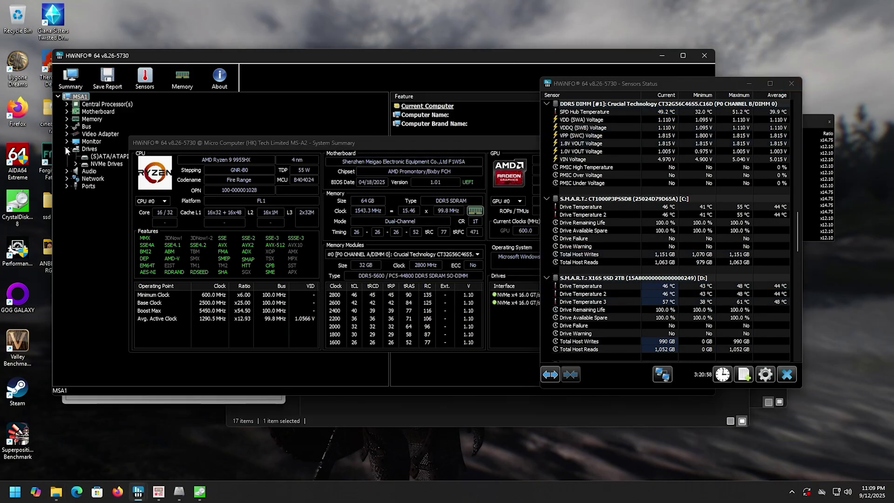
pyautogui.click(76, 164)
pyautogui.click(121, 171)
pyautogui.click(118, 179)
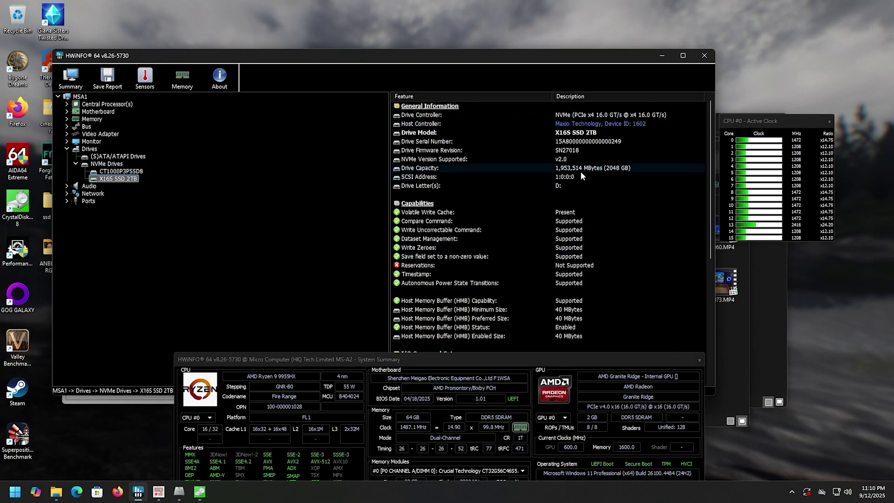
# Step: Review the drive details: NVMe PCIe x4 16.0 GT/s, 1,953,514 MBytes, D:, 40 MBytes HMB enabled
pyautogui.scroll(-4, 580, 175)
pyautogui.scroll(2, 636, 231)
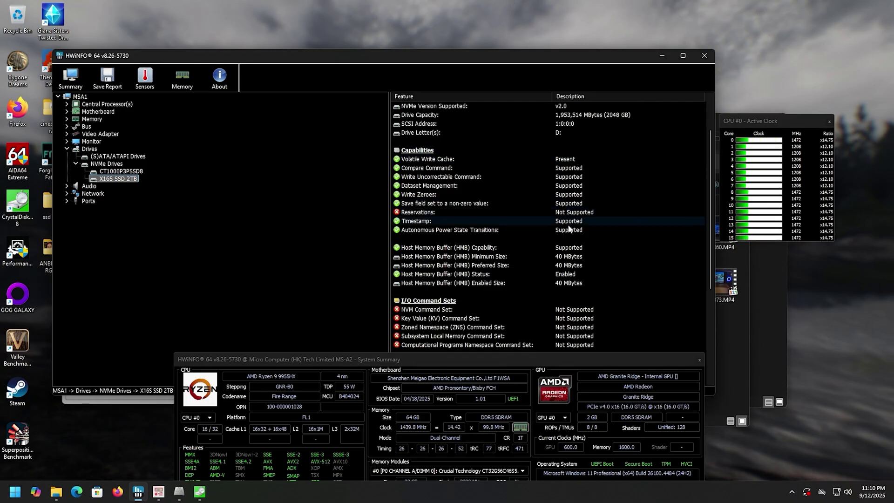
pyautogui.scroll(-6, 462, 286)
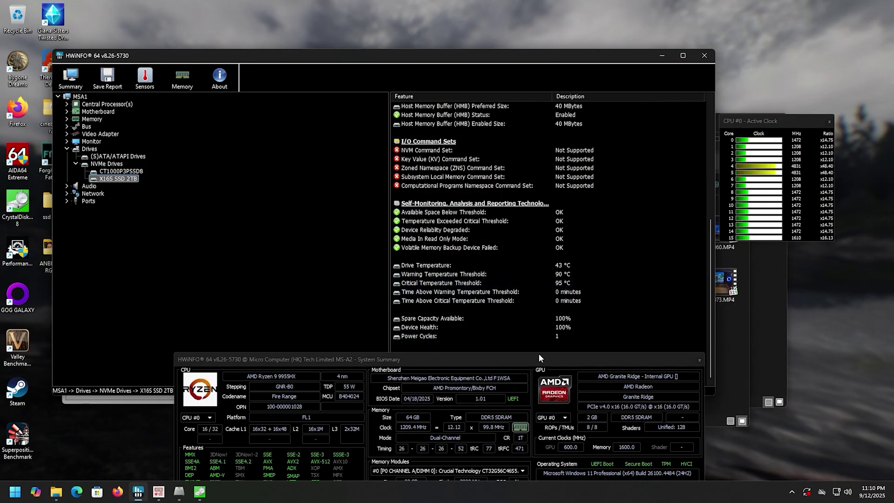
pyautogui.scroll(7, 502, 343)
pyautogui.scroll(1, 502, 343)
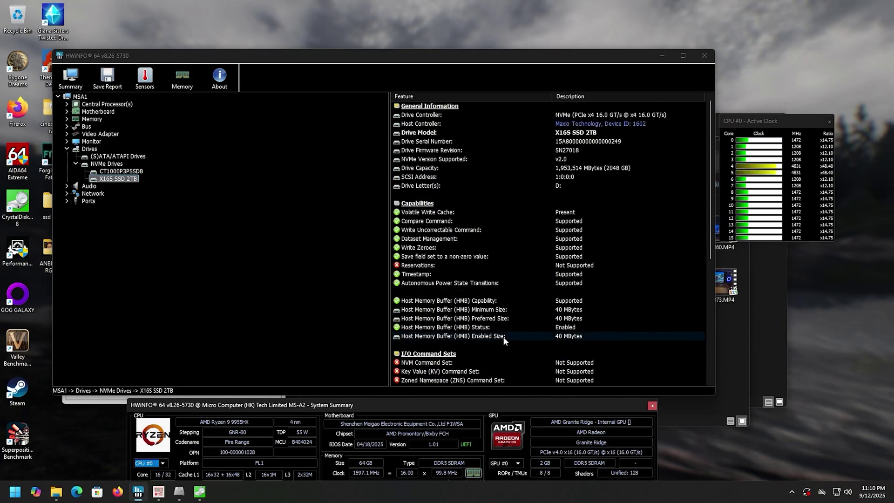